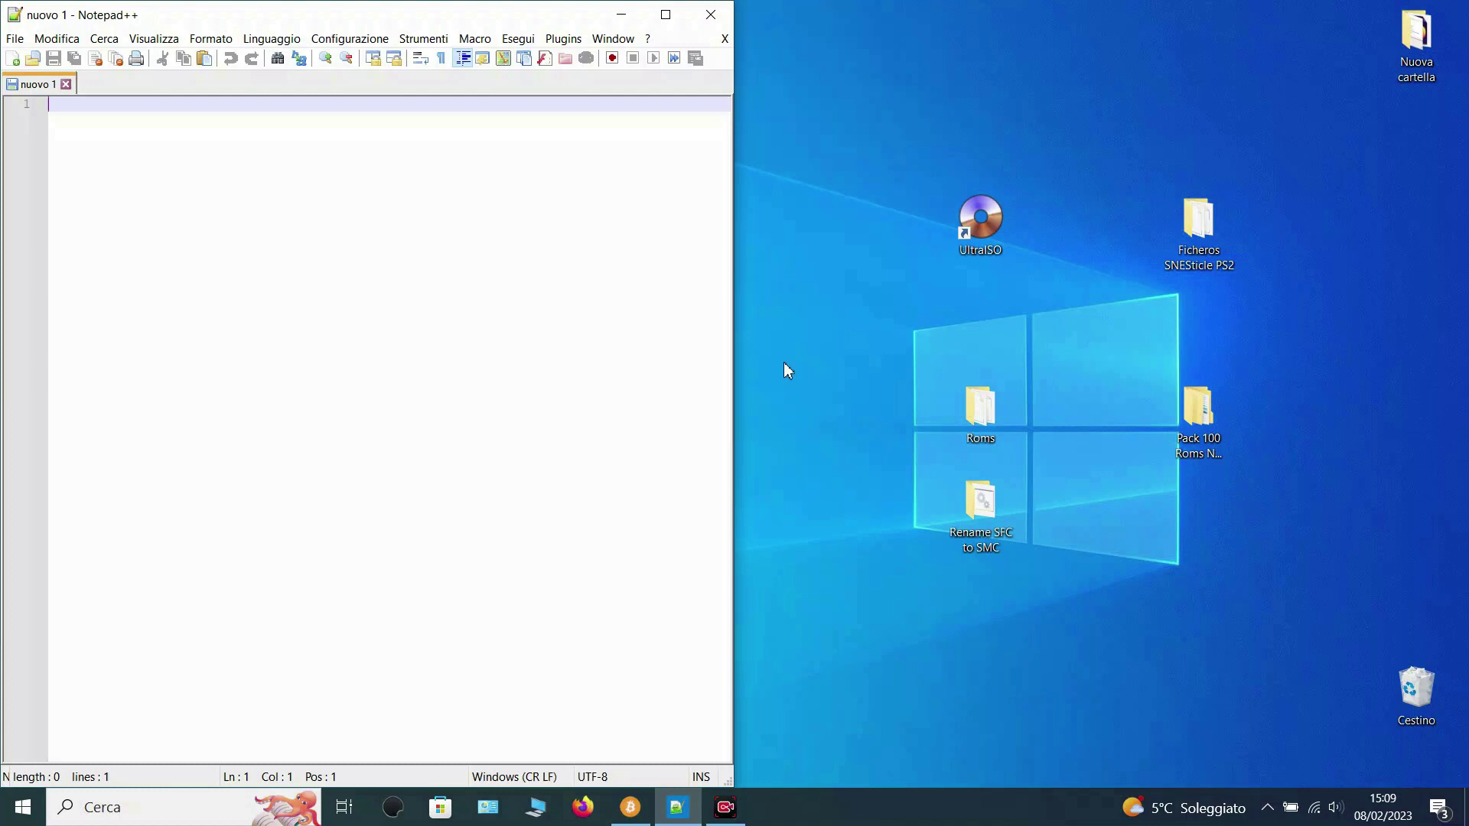
Look through the SFC files in the Roms folder on the desktop and close the folder
double_click(987, 419)
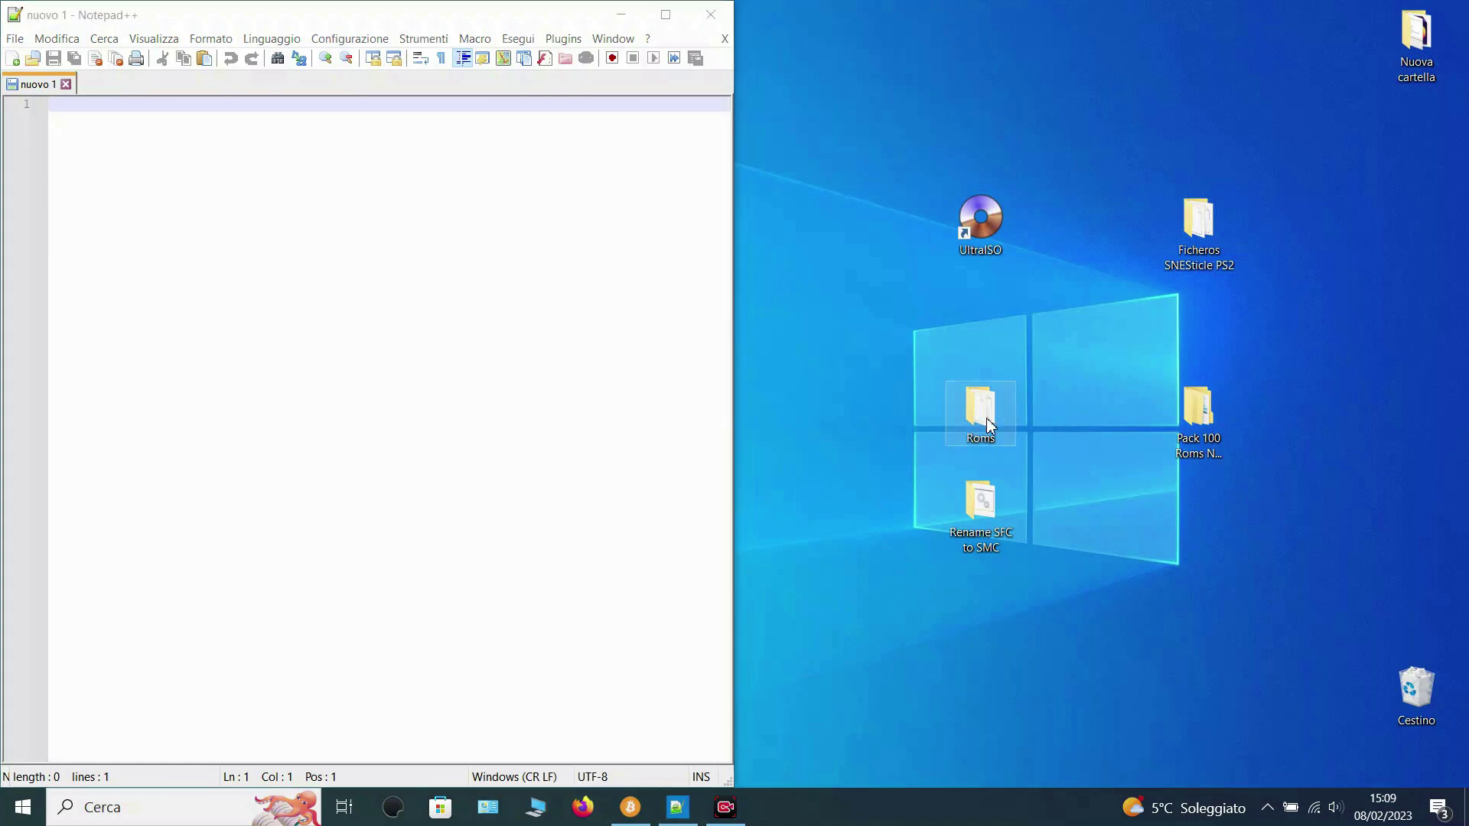
mouse_move(1273, 213)
mouse_down()
mouse_move(1264, 647)
mouse_move(1291, 360)
mouse_move(1286, 199)
mouse_up()
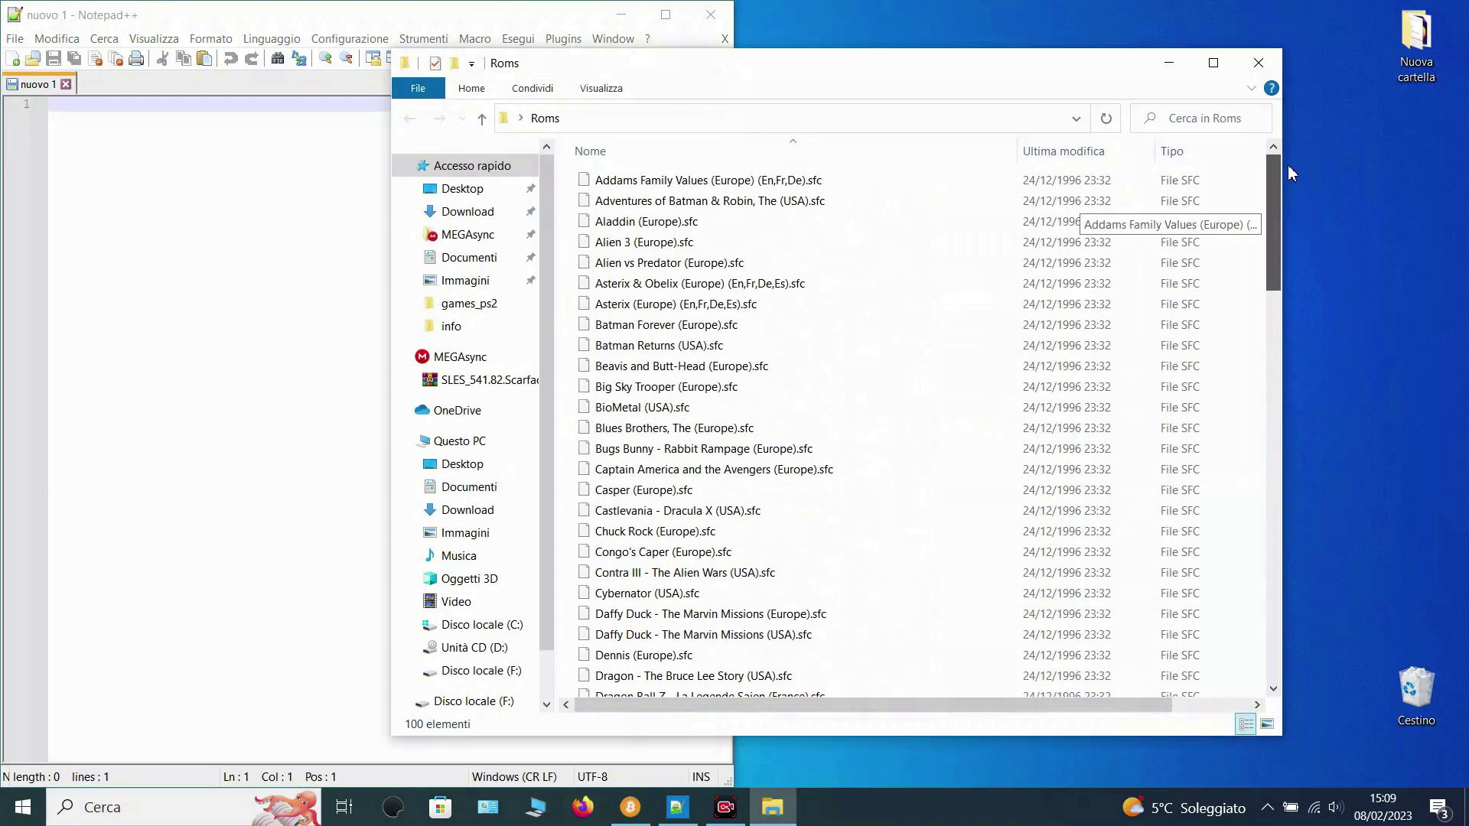
click(1265, 67)
Look through the NES files in Pack 100 Roms Nintendo > NINTENDO (NES) > DVD and close the folder
double_click(1199, 428)
double_click(660, 181)
double_click(662, 184)
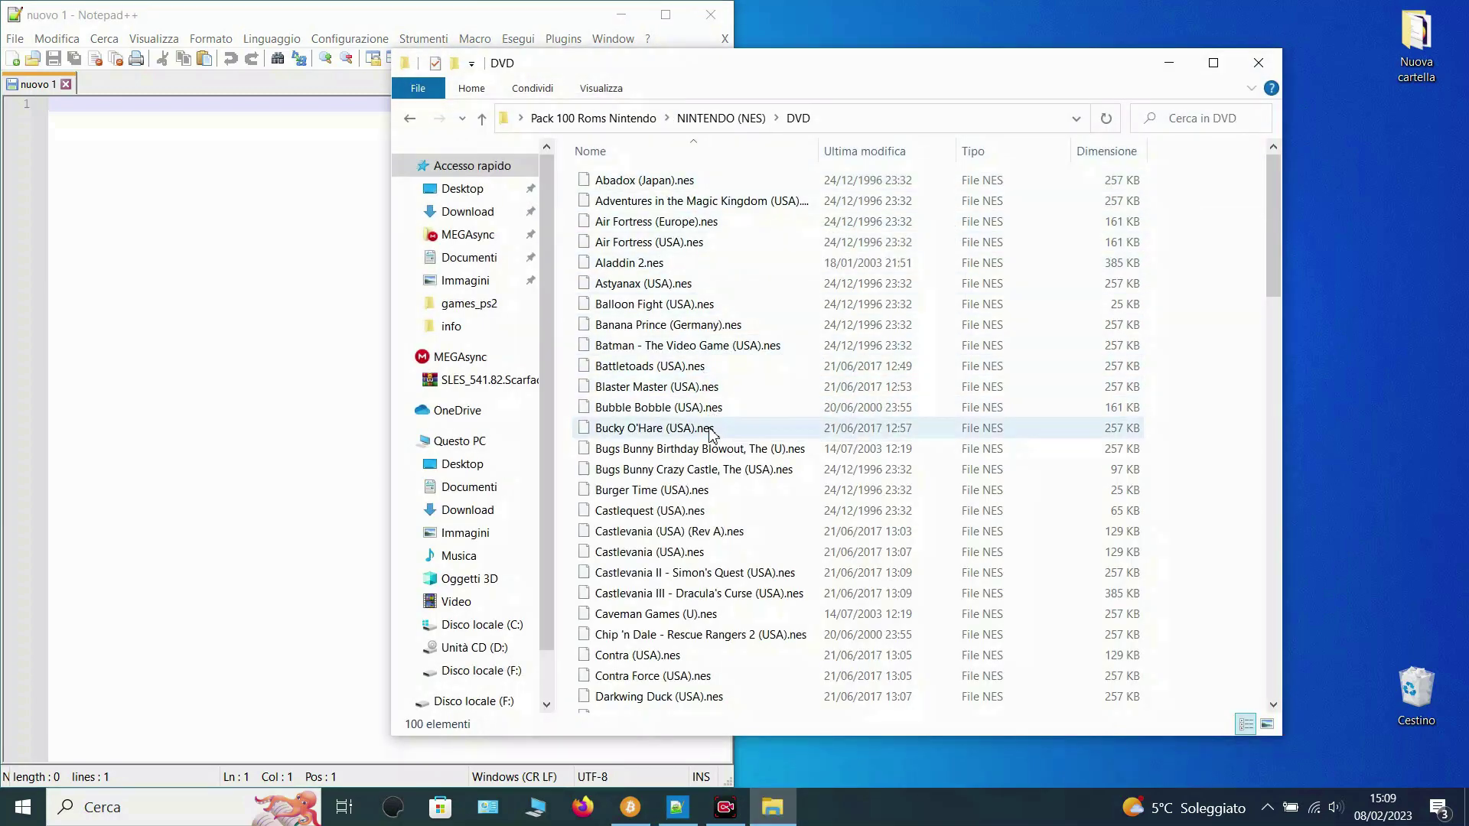
drag(1269, 228, 1272, 132)
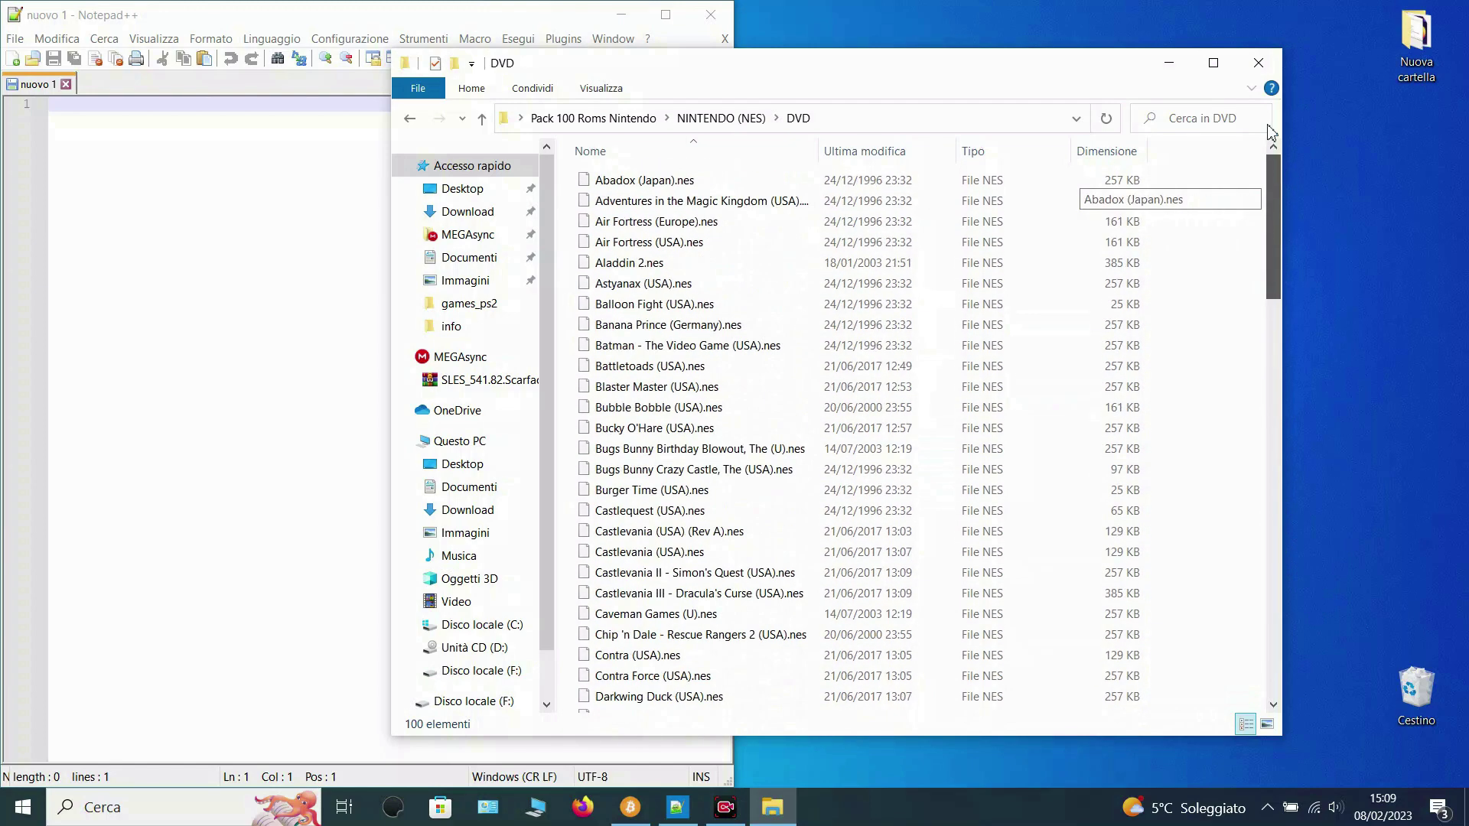
click(1258, 62)
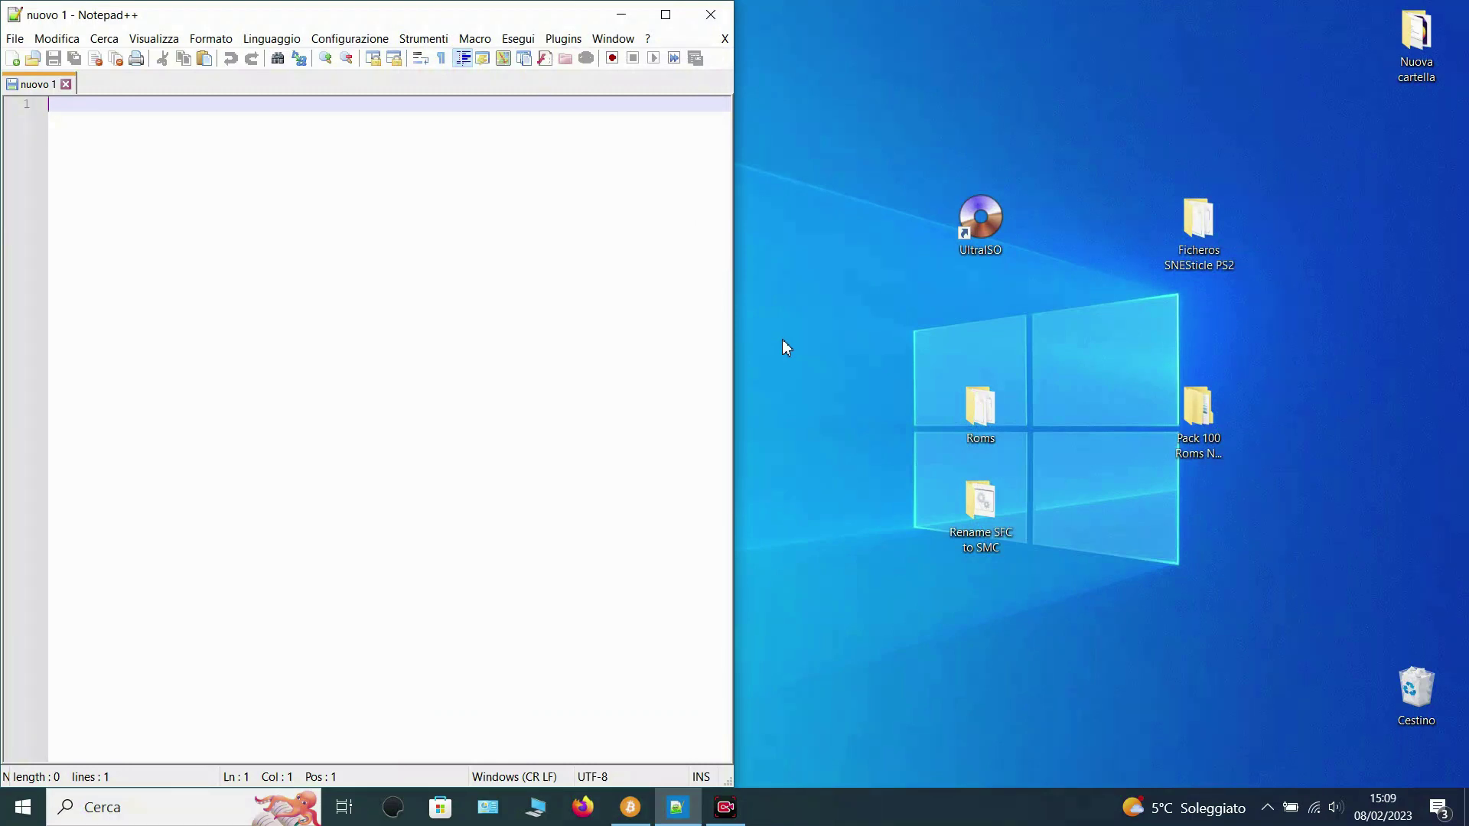
Move the Rename SFC to SMC batch file from its desktop folder into the Roms folder, leaving only Roms open
double_click(983, 437)
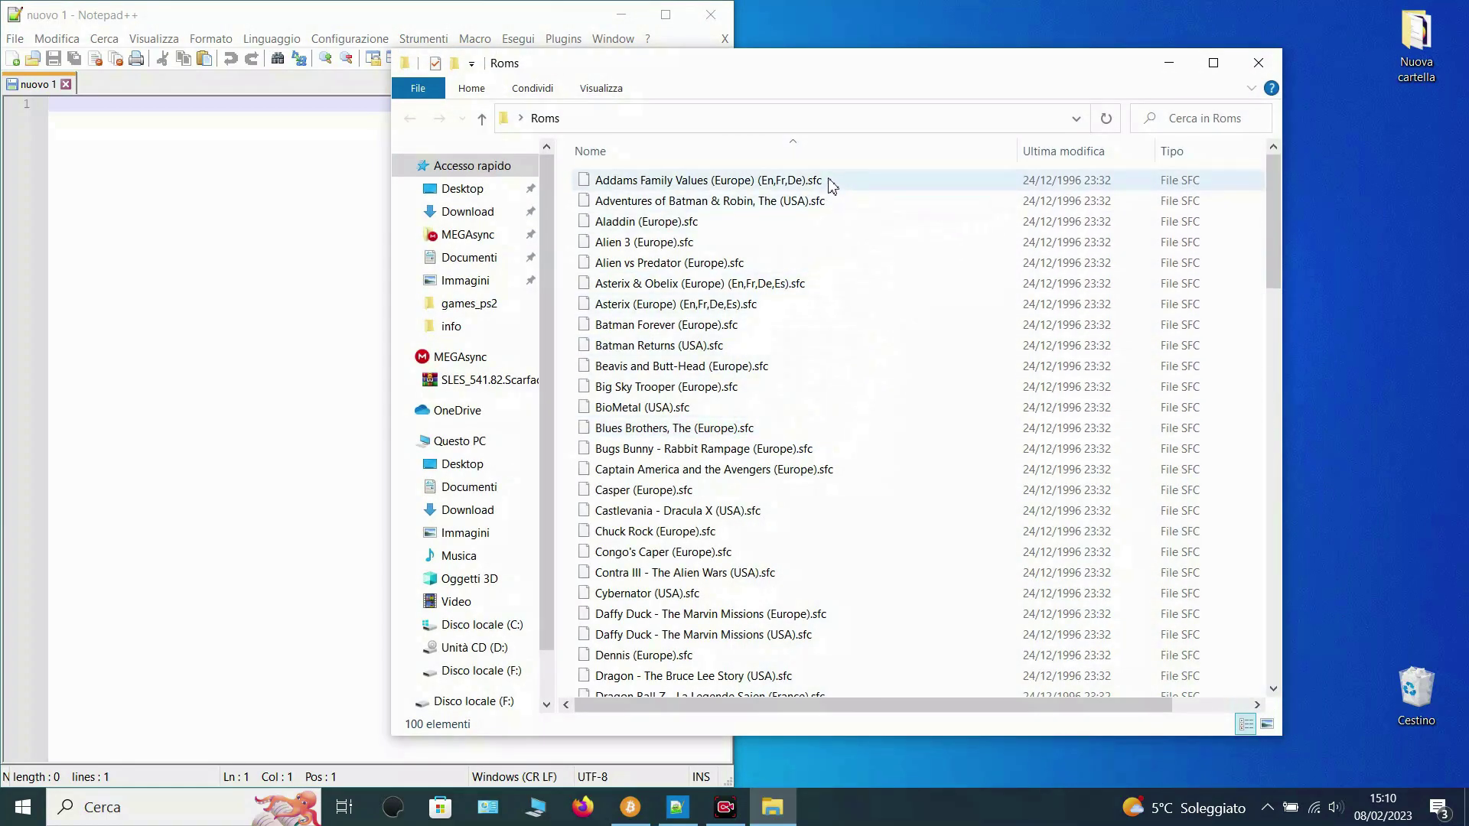
drag(1278, 195, 1302, 161)
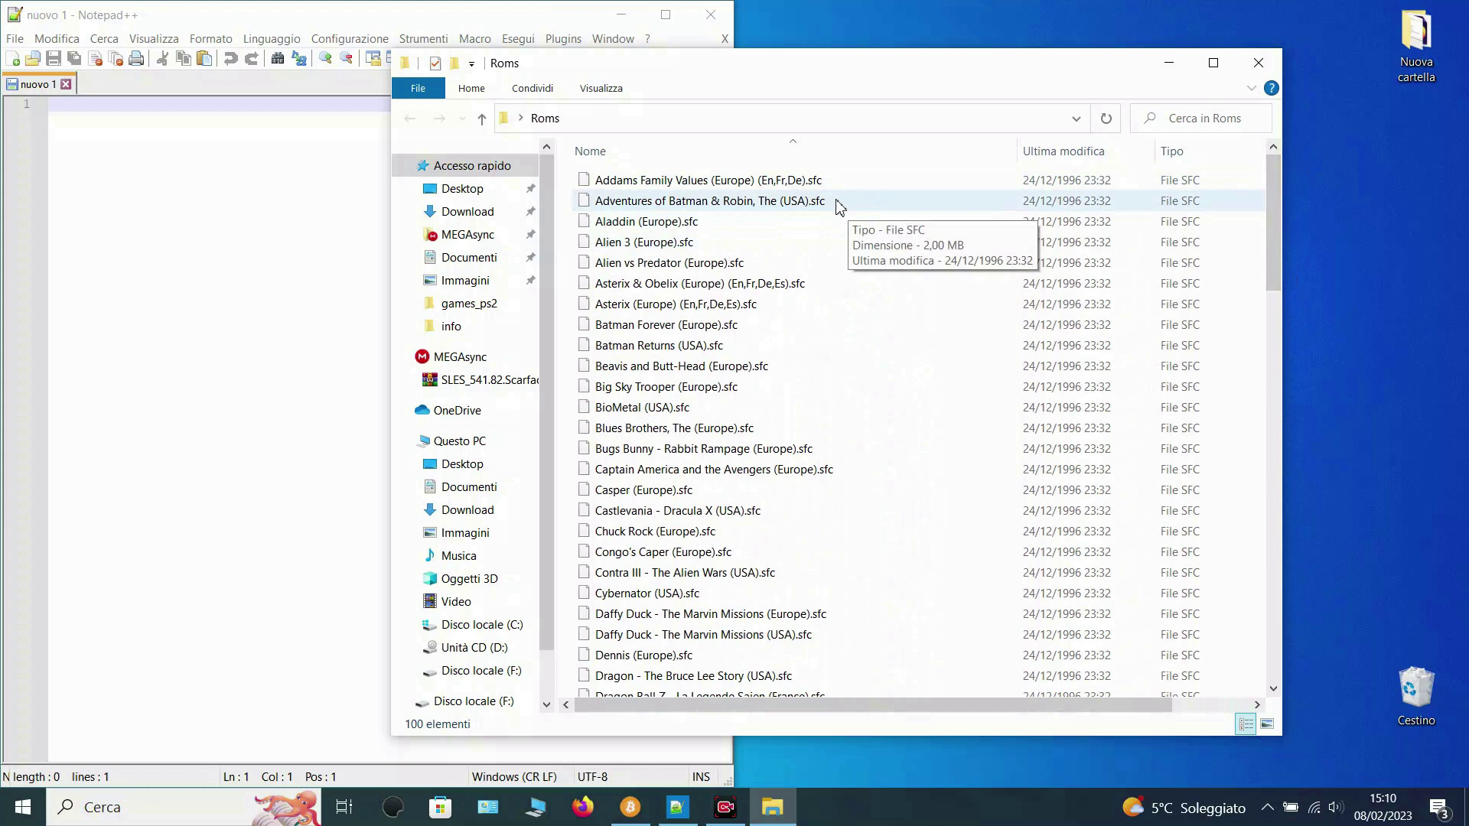
drag(1066, 73, 653, 48)
double_click(981, 505)
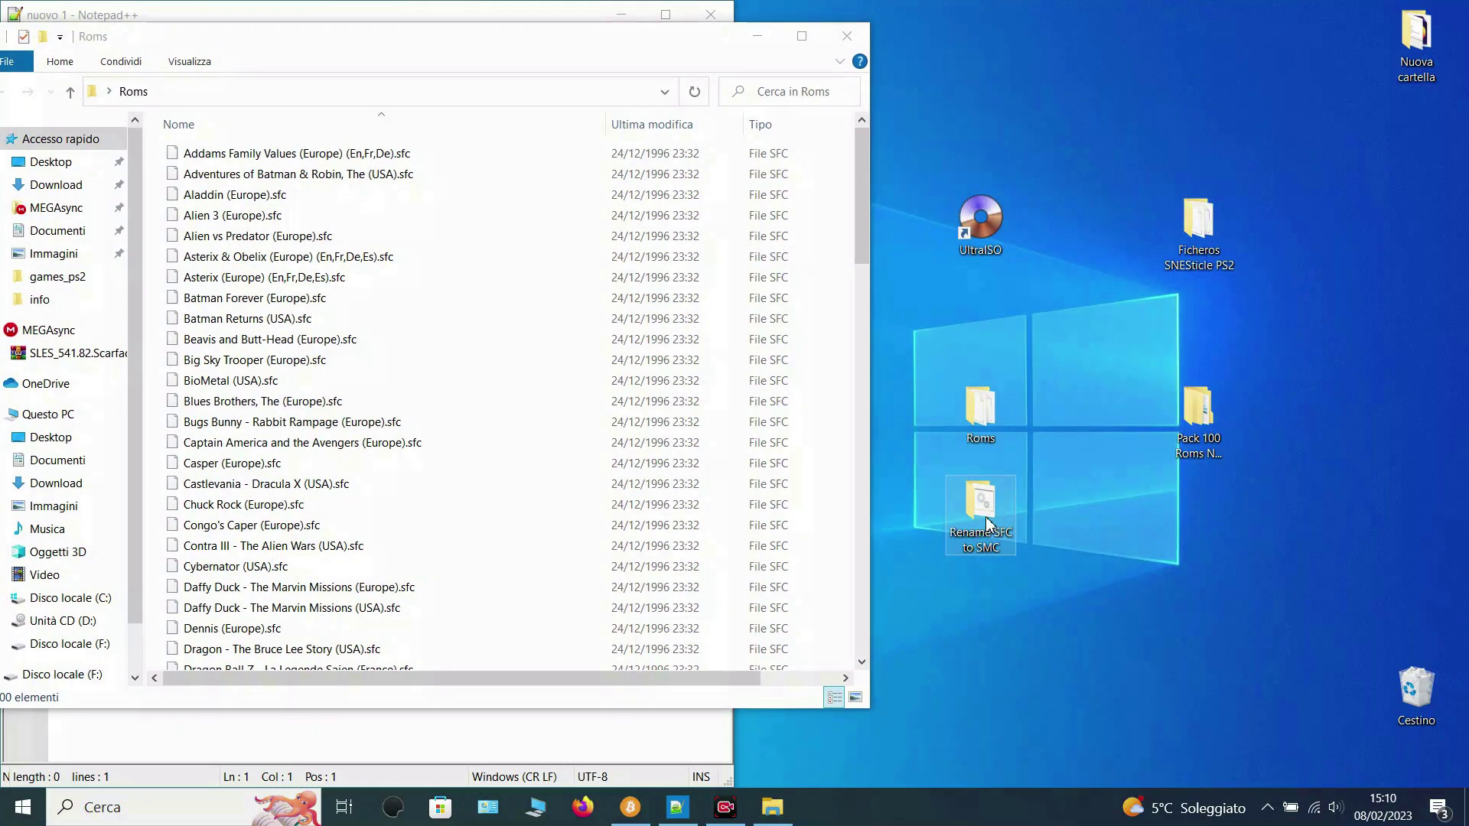
drag(534, 23, 826, 148)
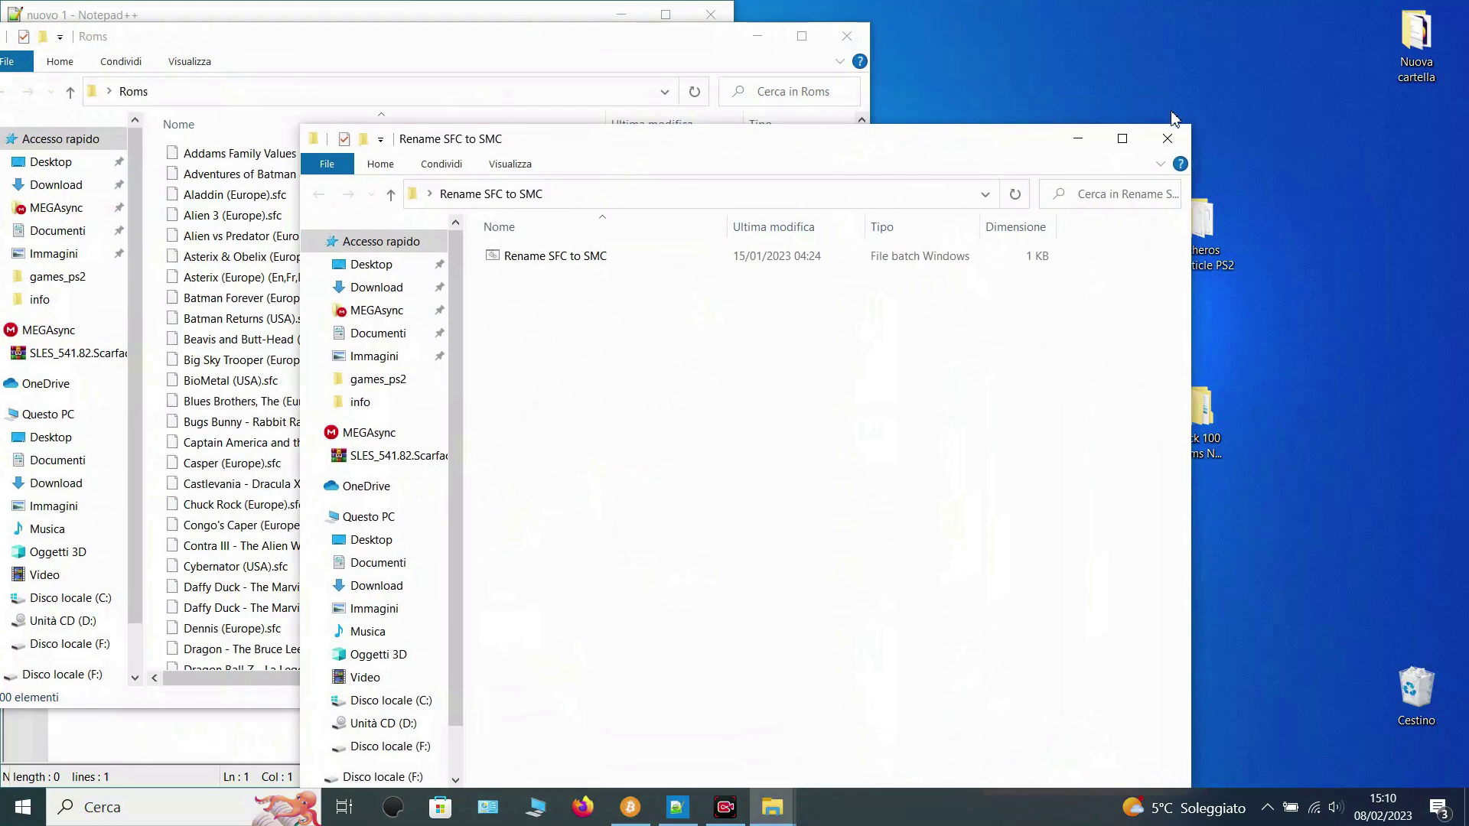
drag(1194, 127, 839, 470)
drag(650, 501, 1169, 215)
click(1102, 326)
drag(1102, 326, 620, 520)
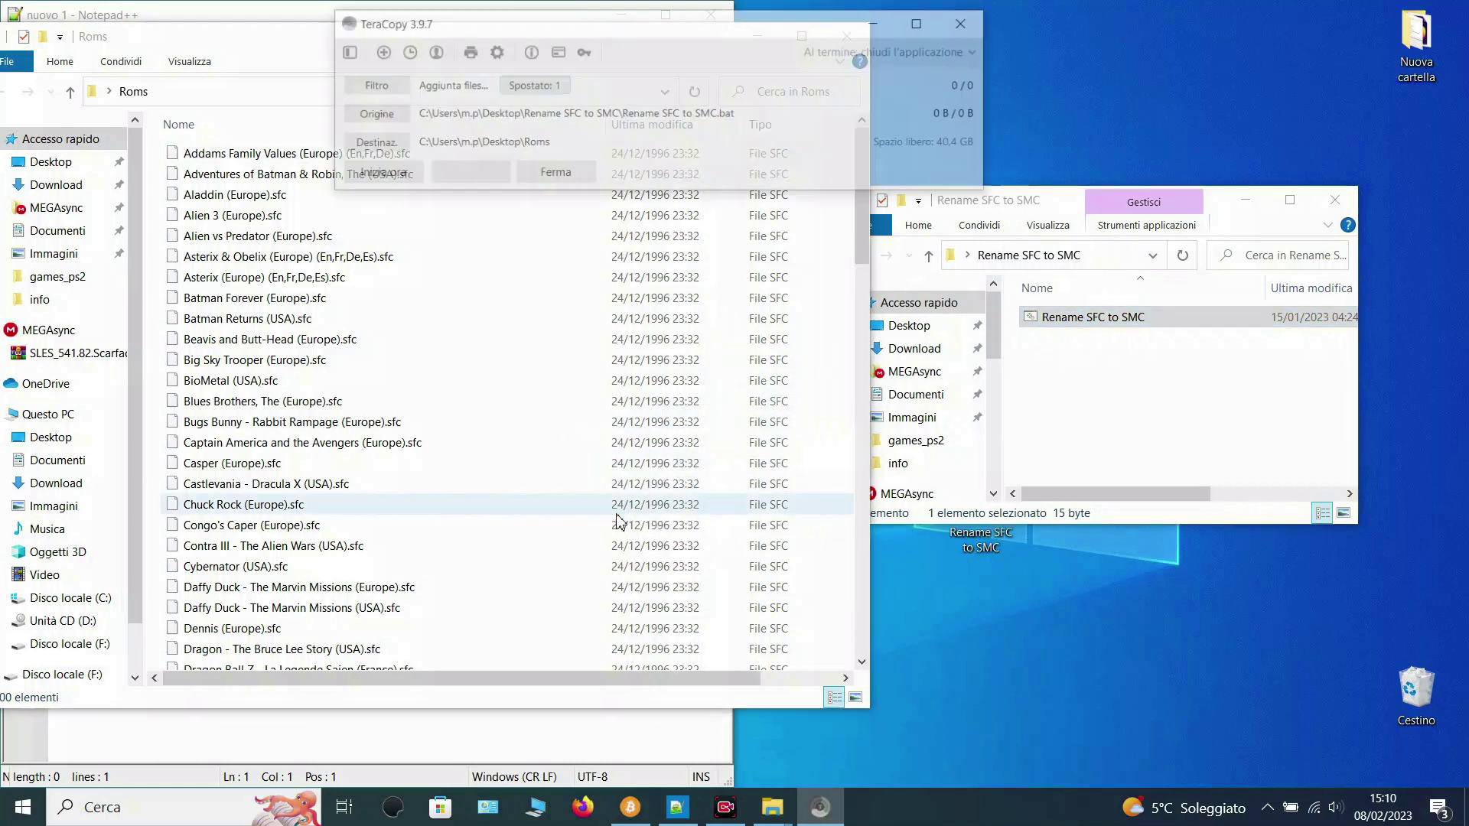
click(1333, 203)
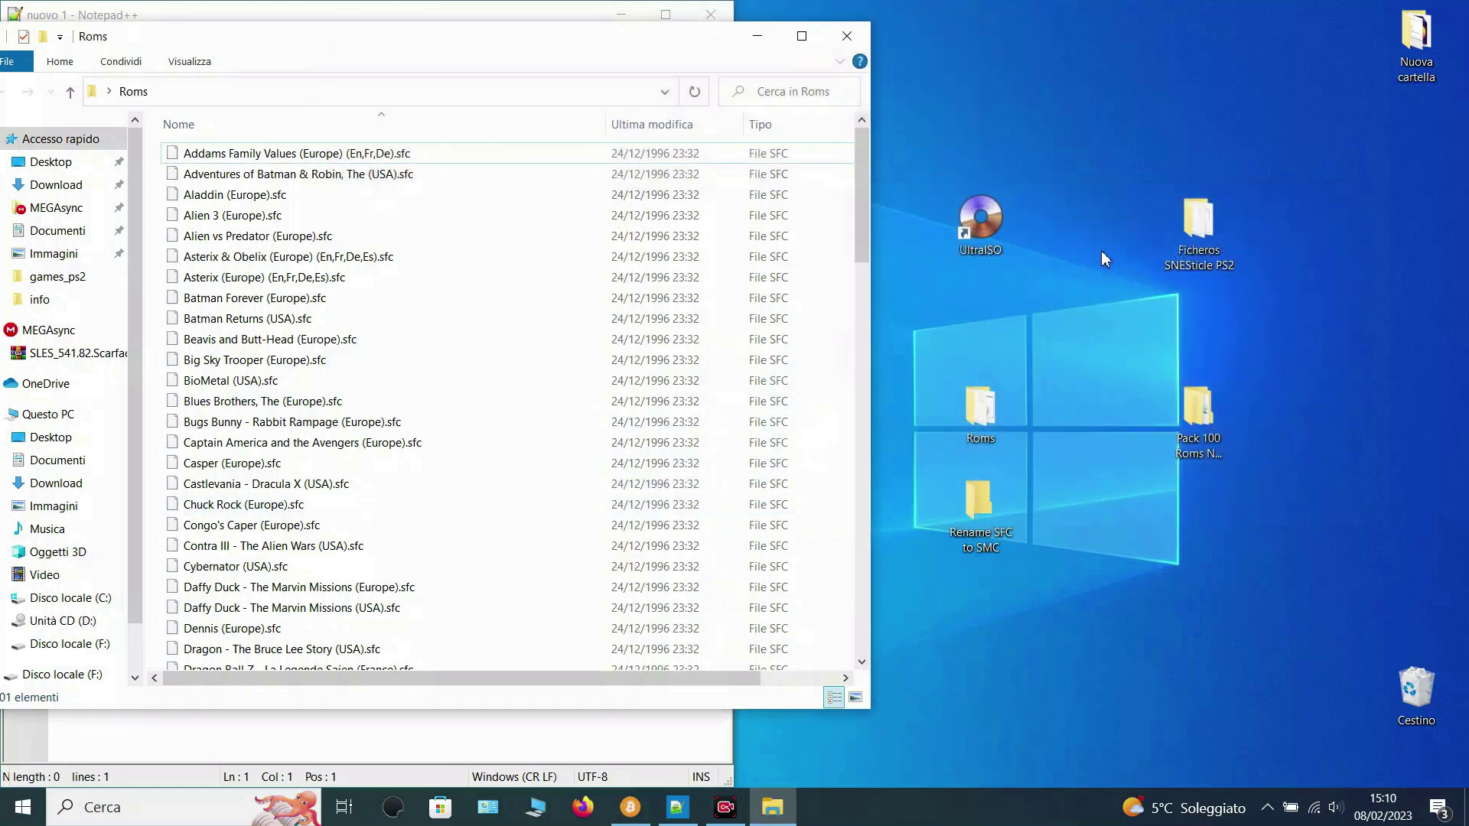
Run the Rename SFC to SMC batch file inside Roms to change the ROM extensions from .sfc to .smc
scroll(815, 413, down, 8)
scroll(817, 415, down, 18)
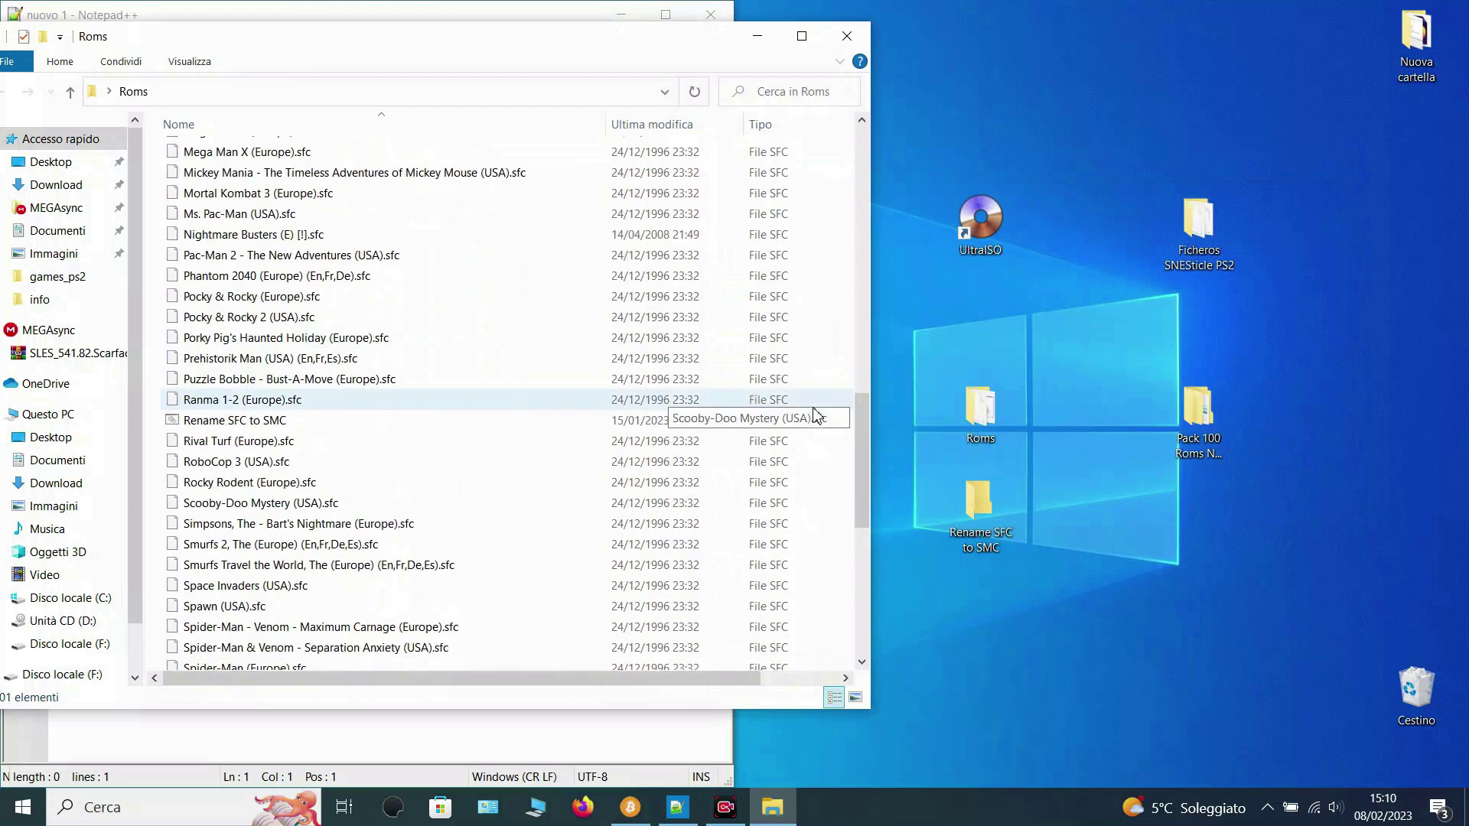
scroll(817, 415, up, 7)
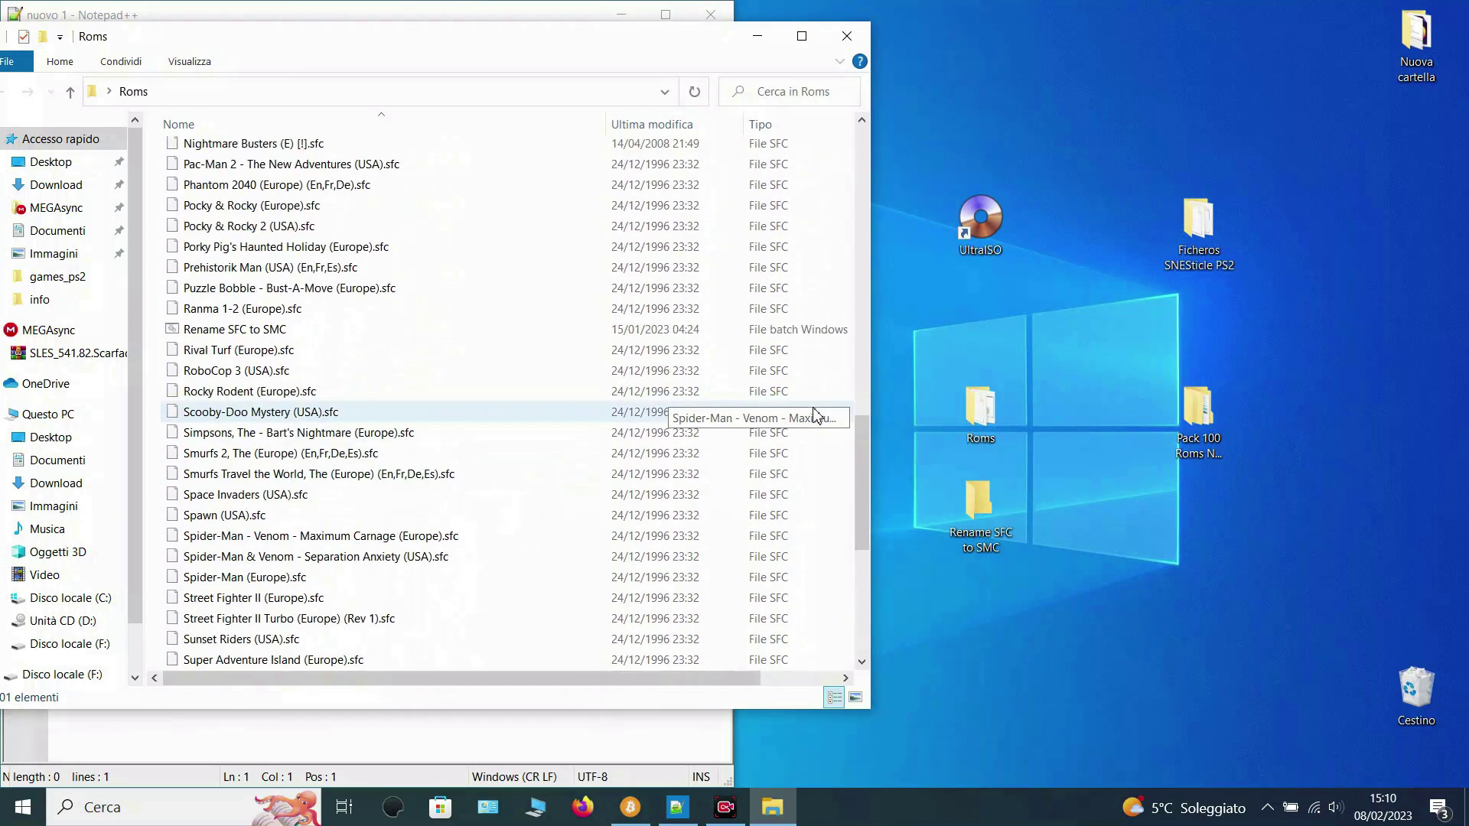
click(264, 332)
double_click(264, 334)
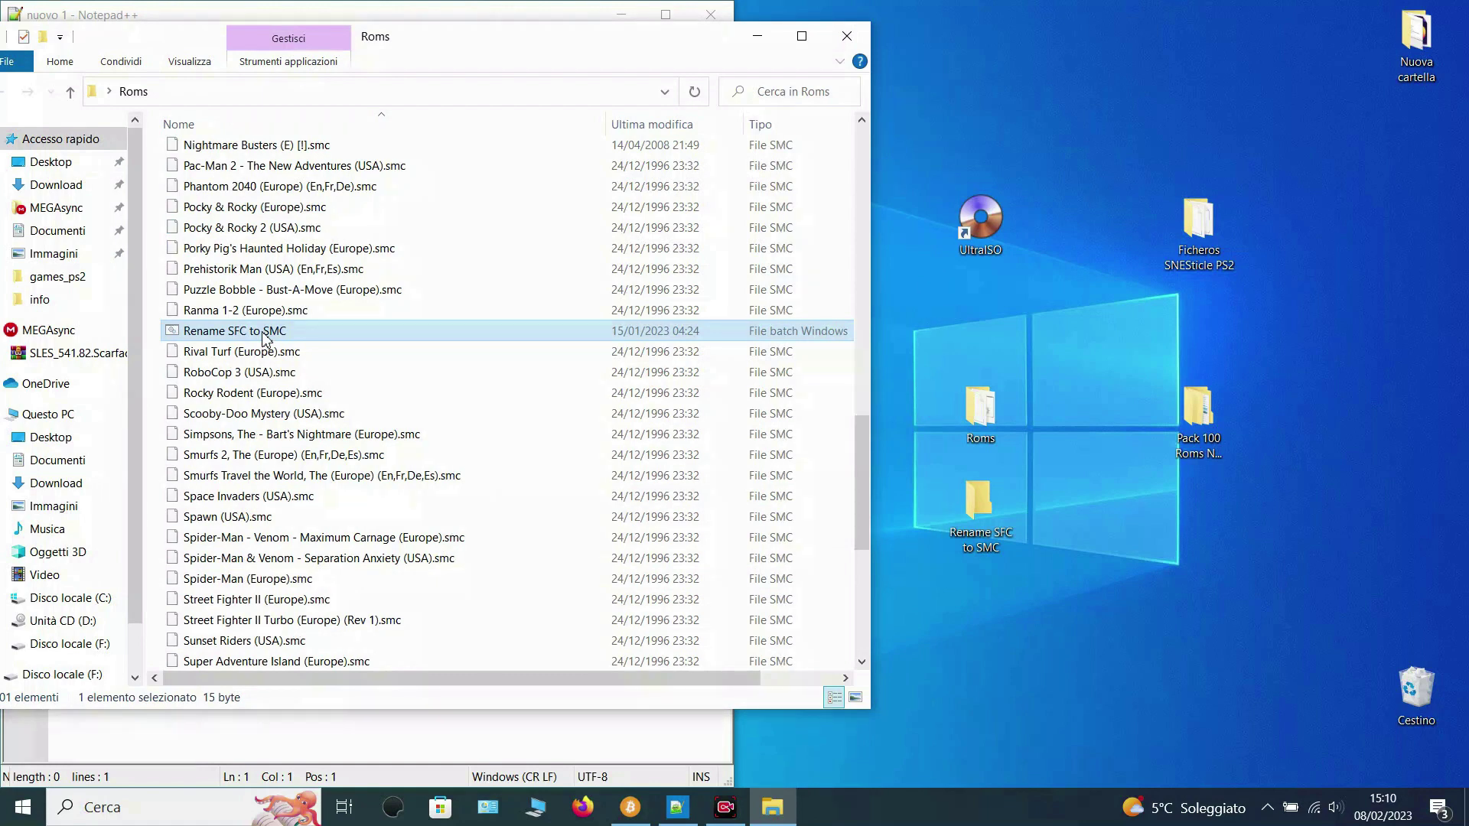
Delete the Rename SFC to SMC batch file from Roms and return to the start of the file list
right_click(263, 335)
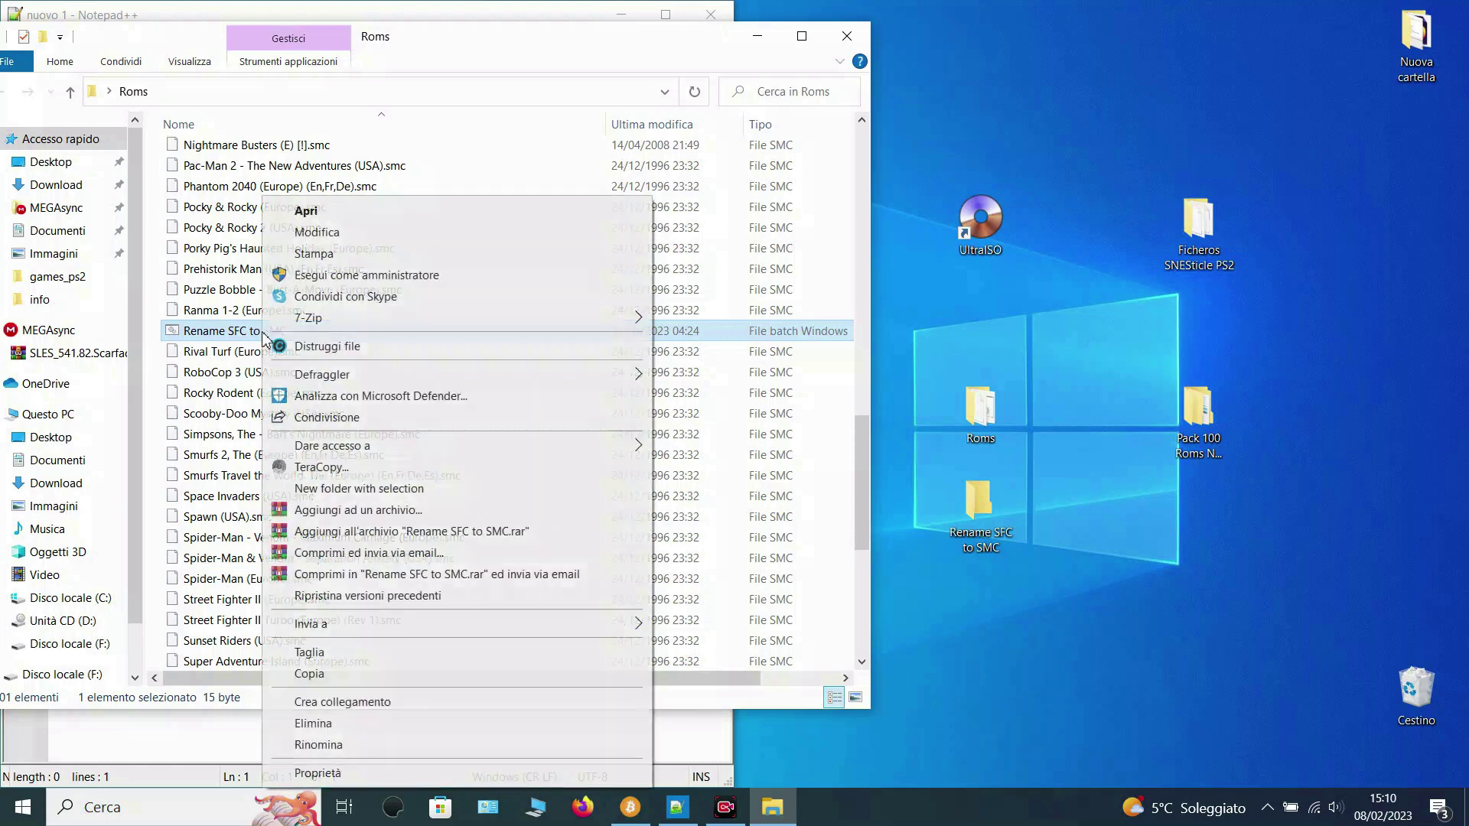
click(343, 727)
drag(864, 461, 863, 117)
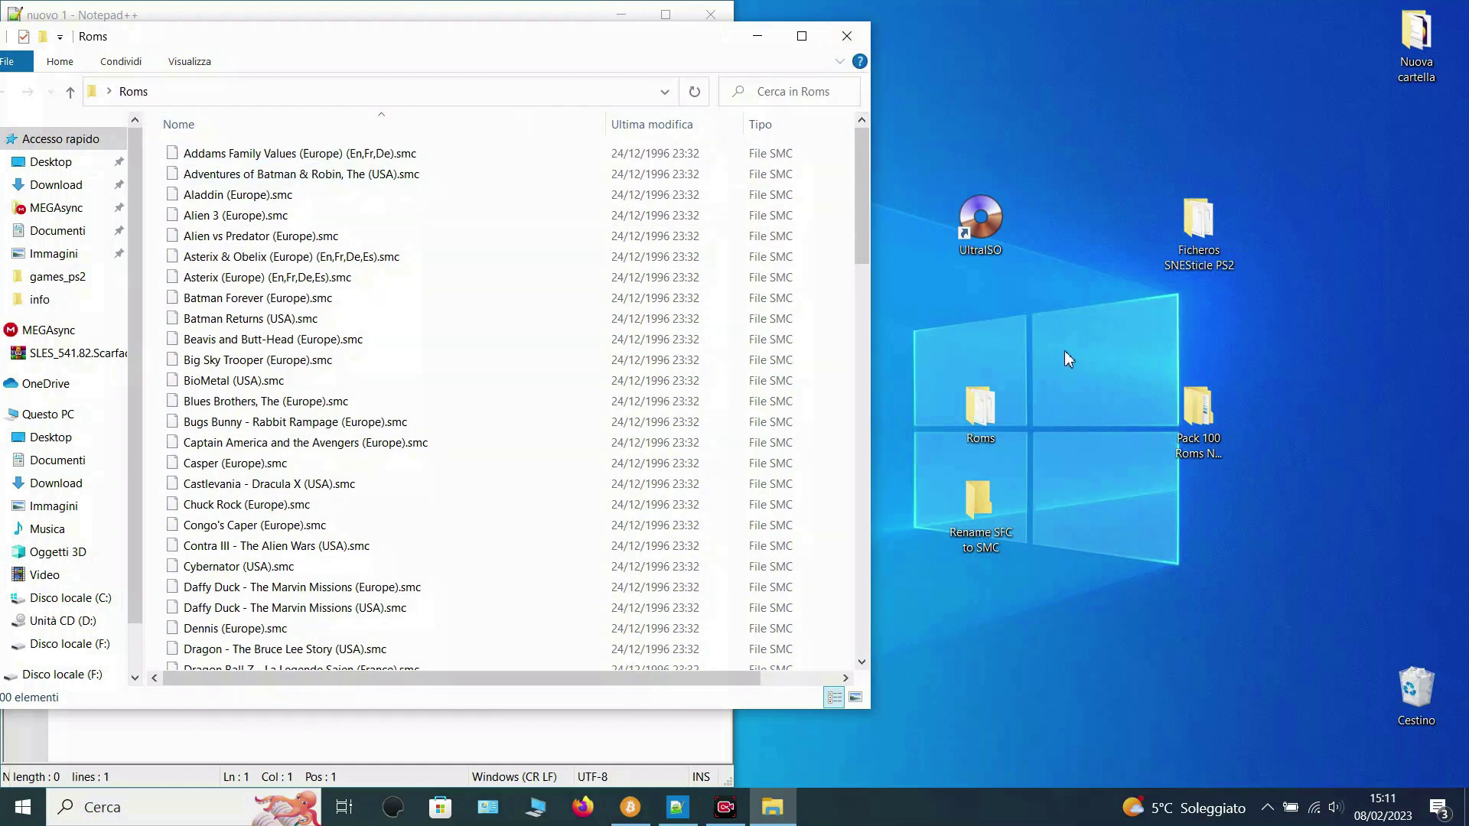
Move all files from Pack 100 Roms Nintendo > NINTENDO (NES) > DVD into Roms and close the source folder
double_click(1205, 423)
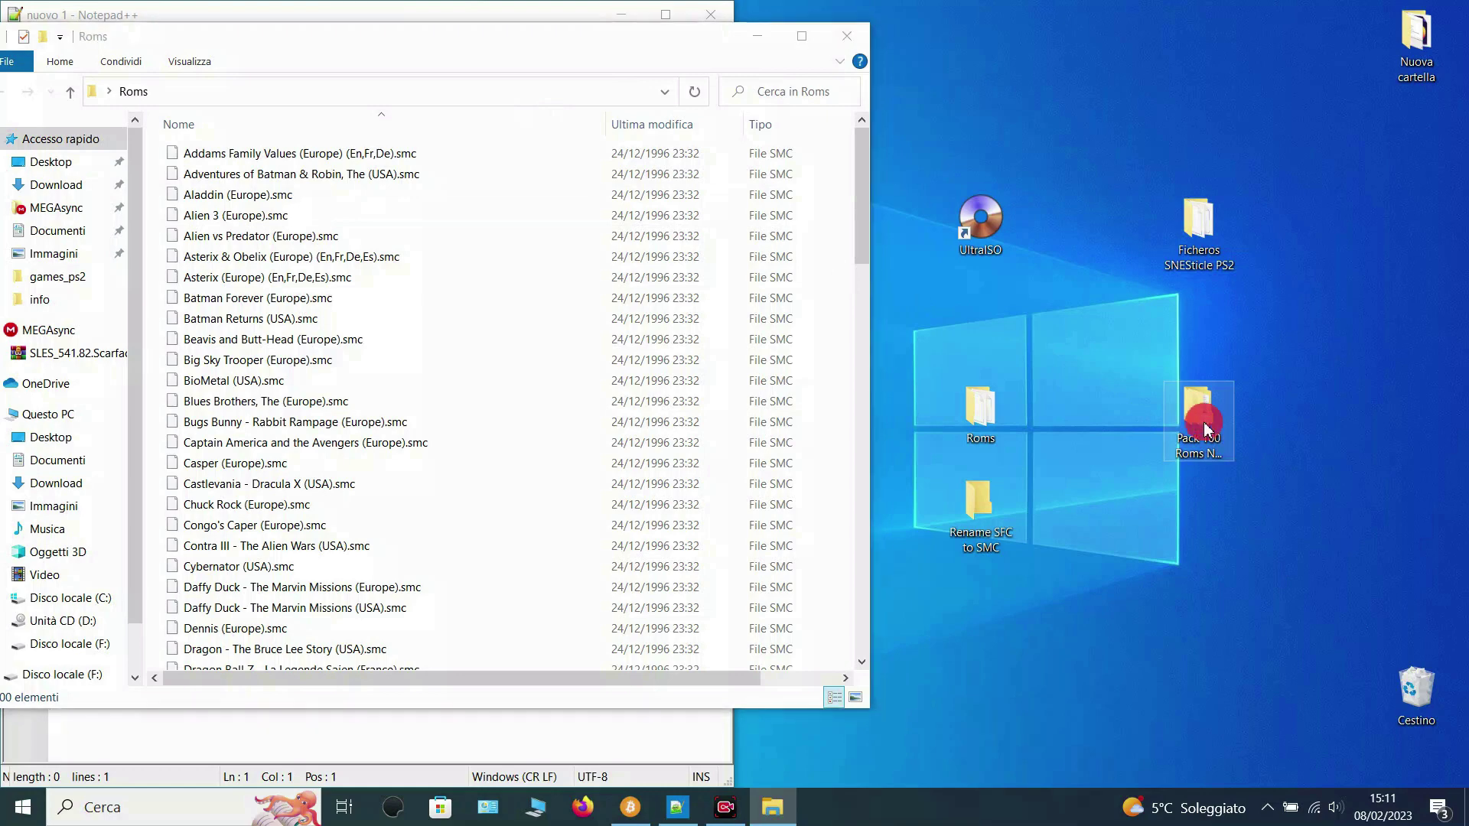
double_click(1095, 318)
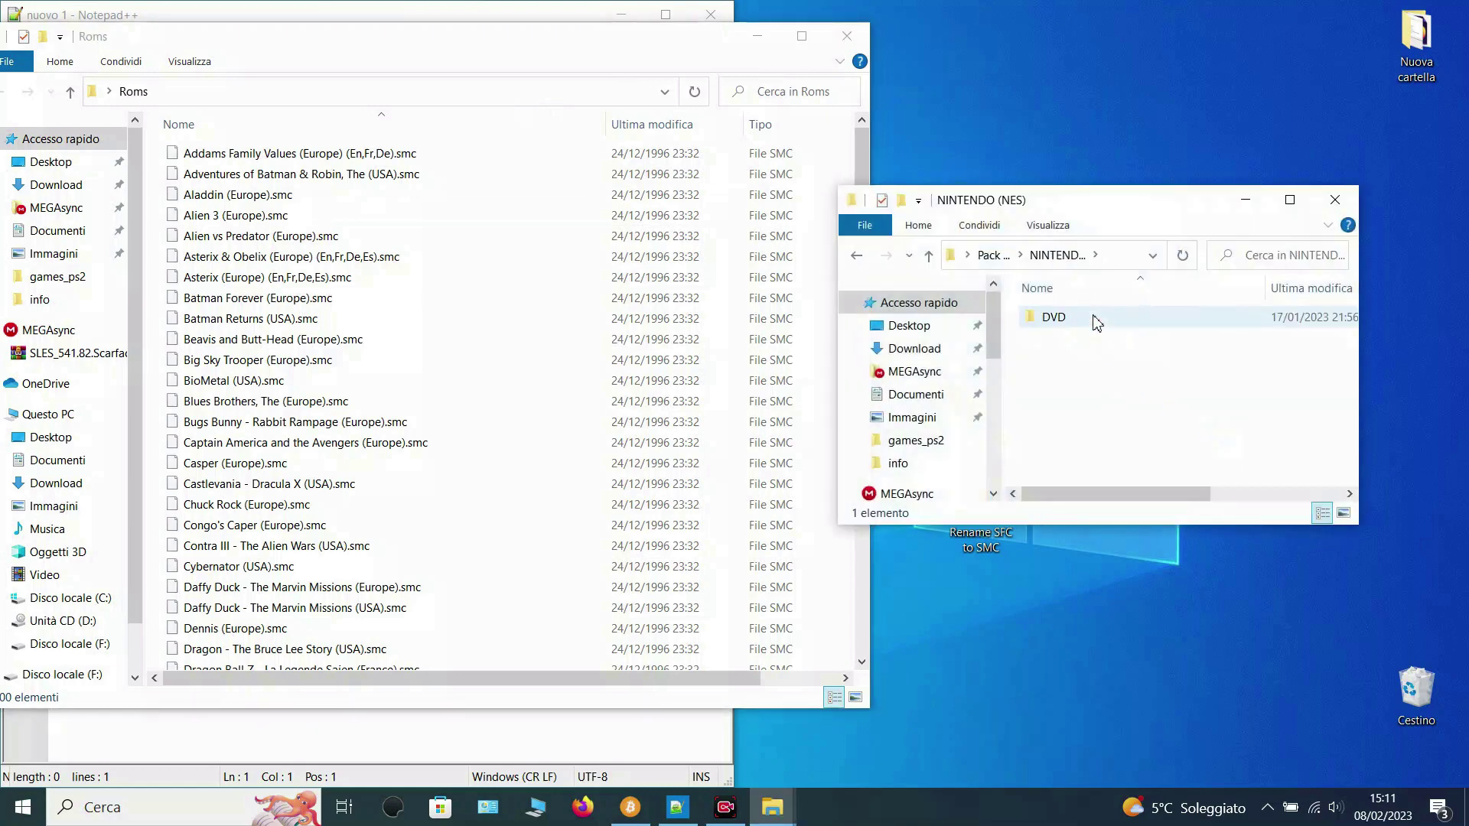
double_click(1096, 320)
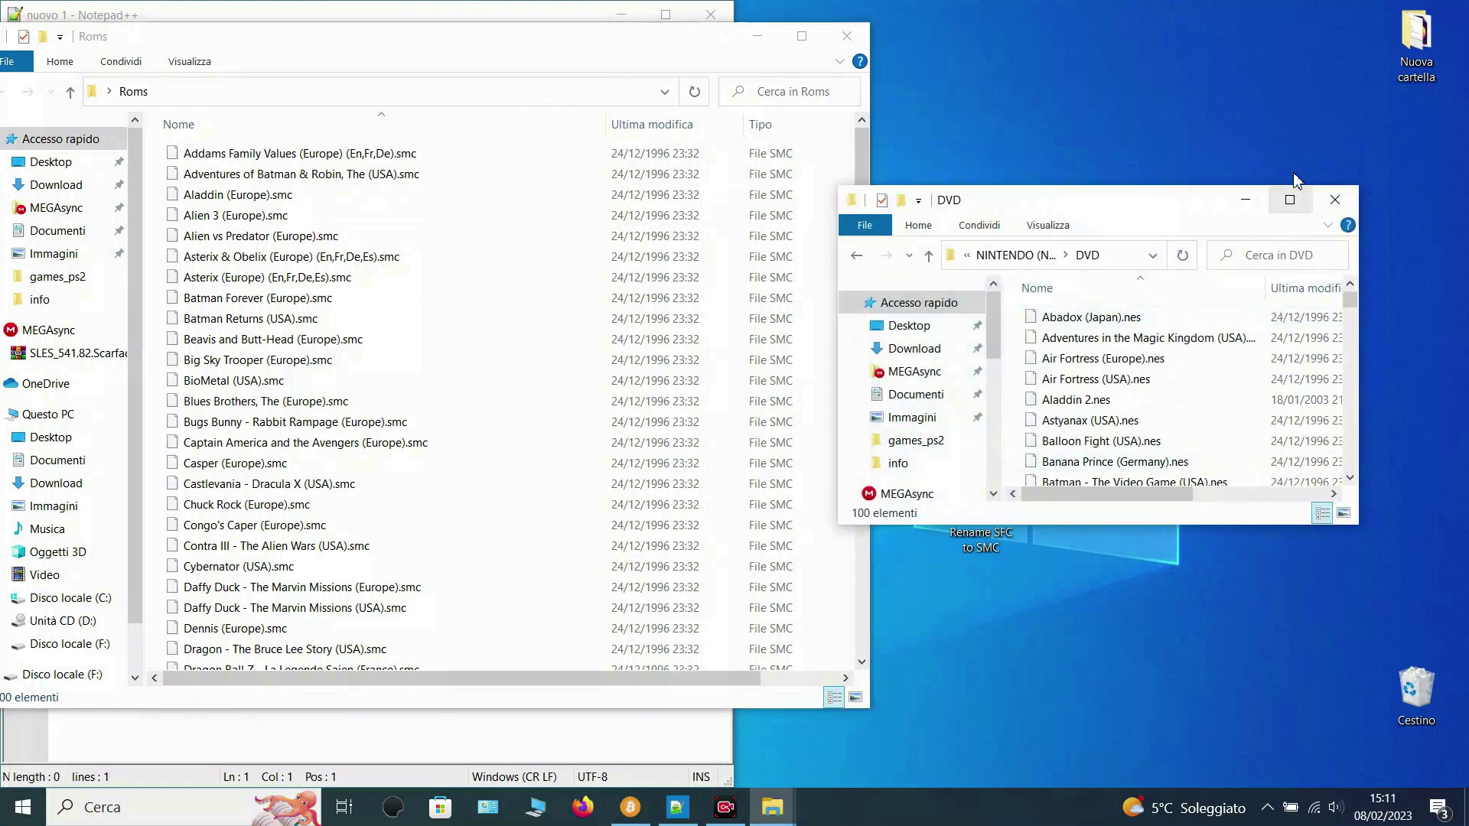
click(1290, 201)
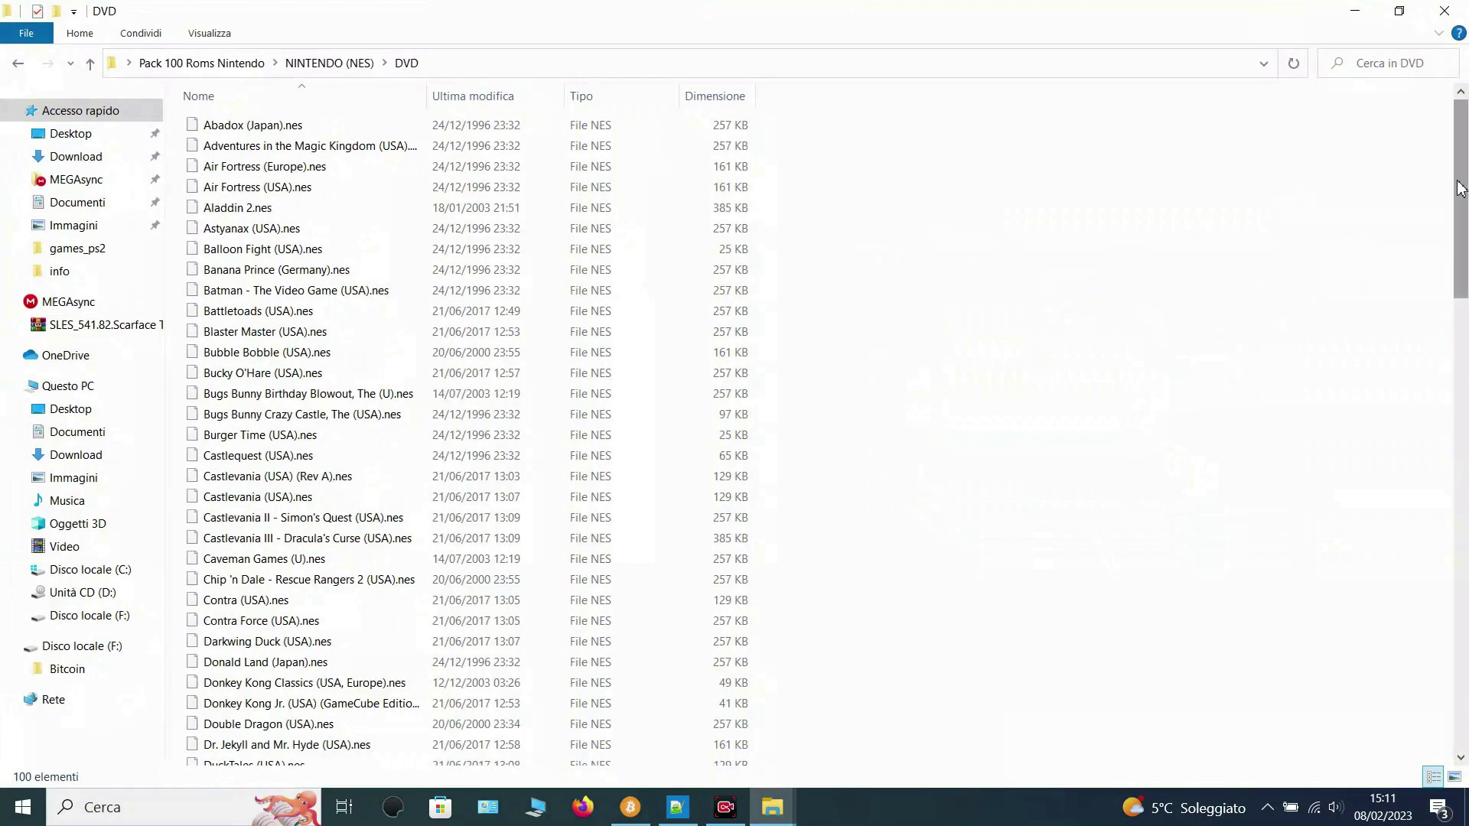
drag(804, 130, 321, 765)
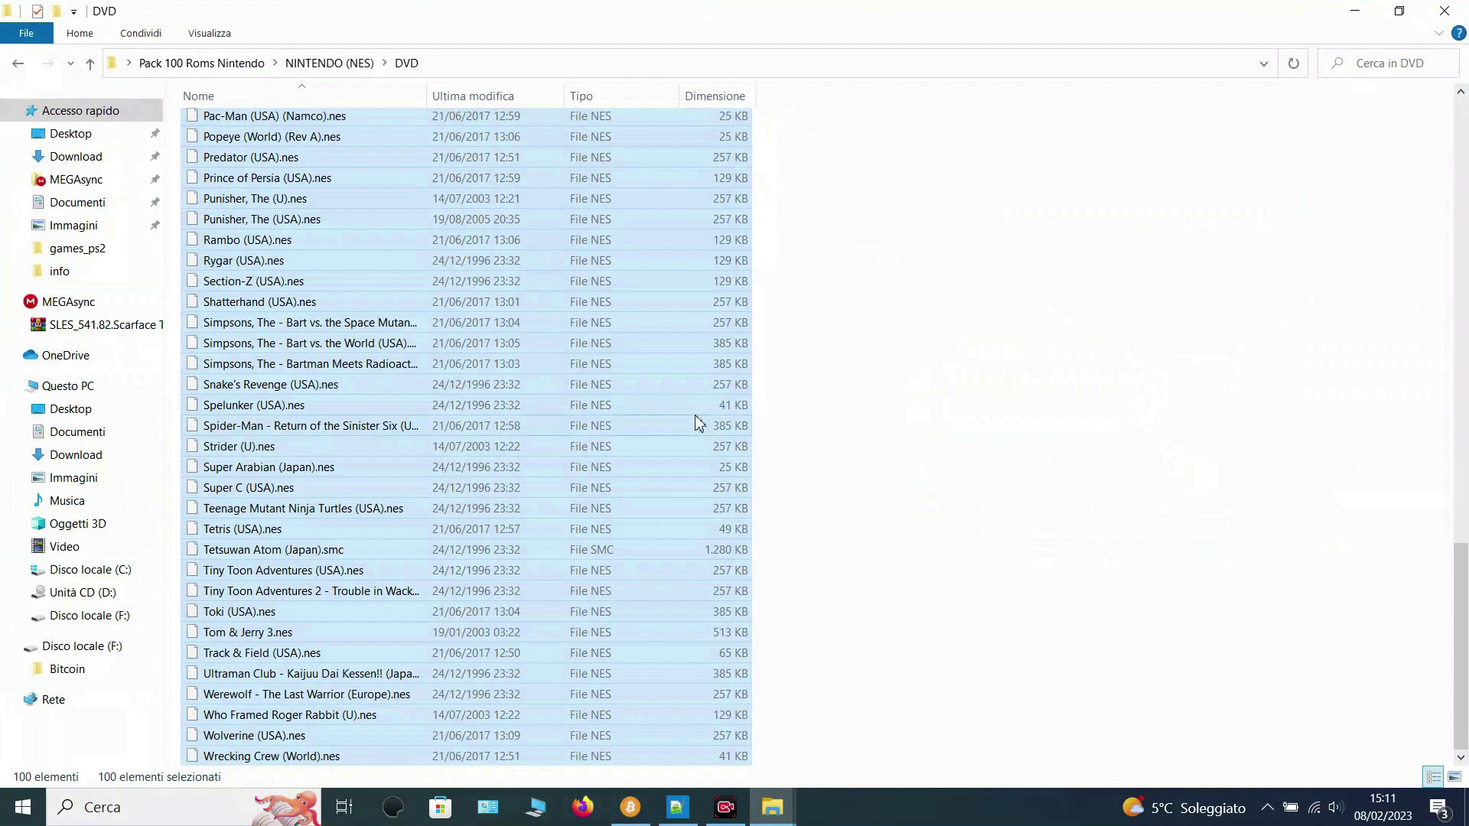
scroll(765, 422, up, 20)
drag(492, 16, 1203, 117)
drag(1163, 275, 831, 360)
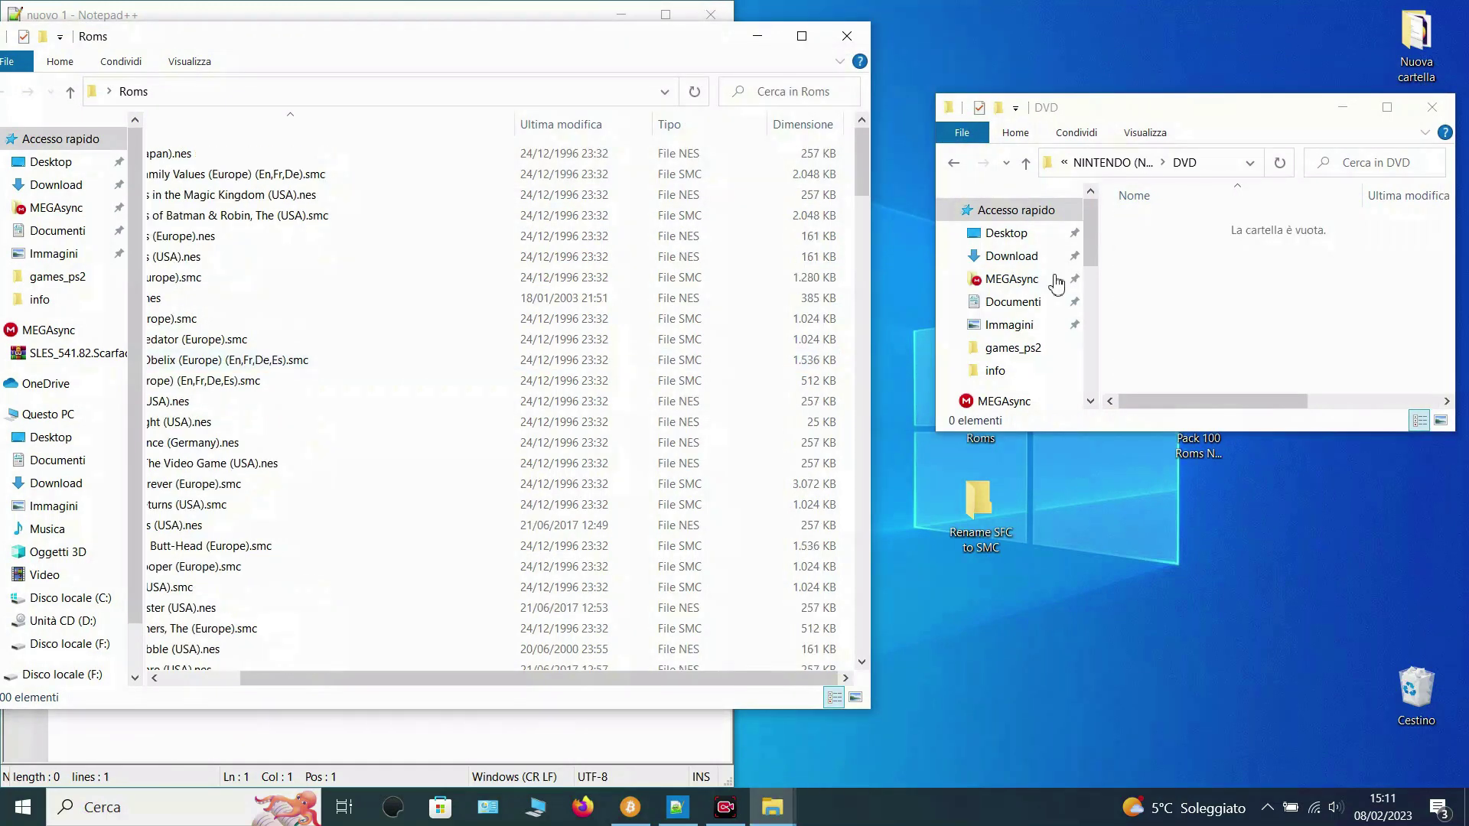
click(1432, 107)
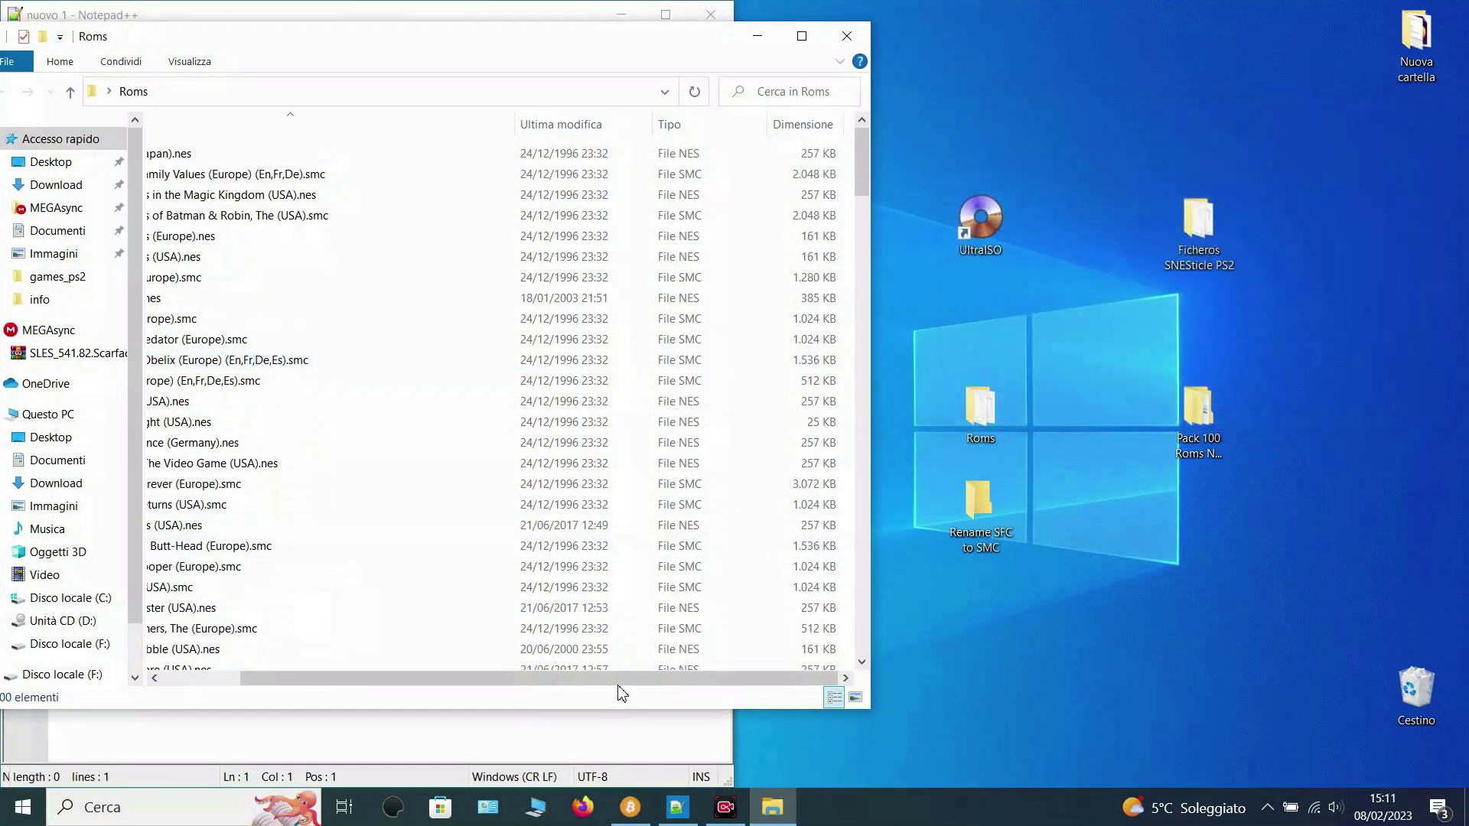
Check the combined SMC and NES file list in Roms through to its end and close the folder
drag(619, 679, 543, 680)
drag(859, 162, 857, 632)
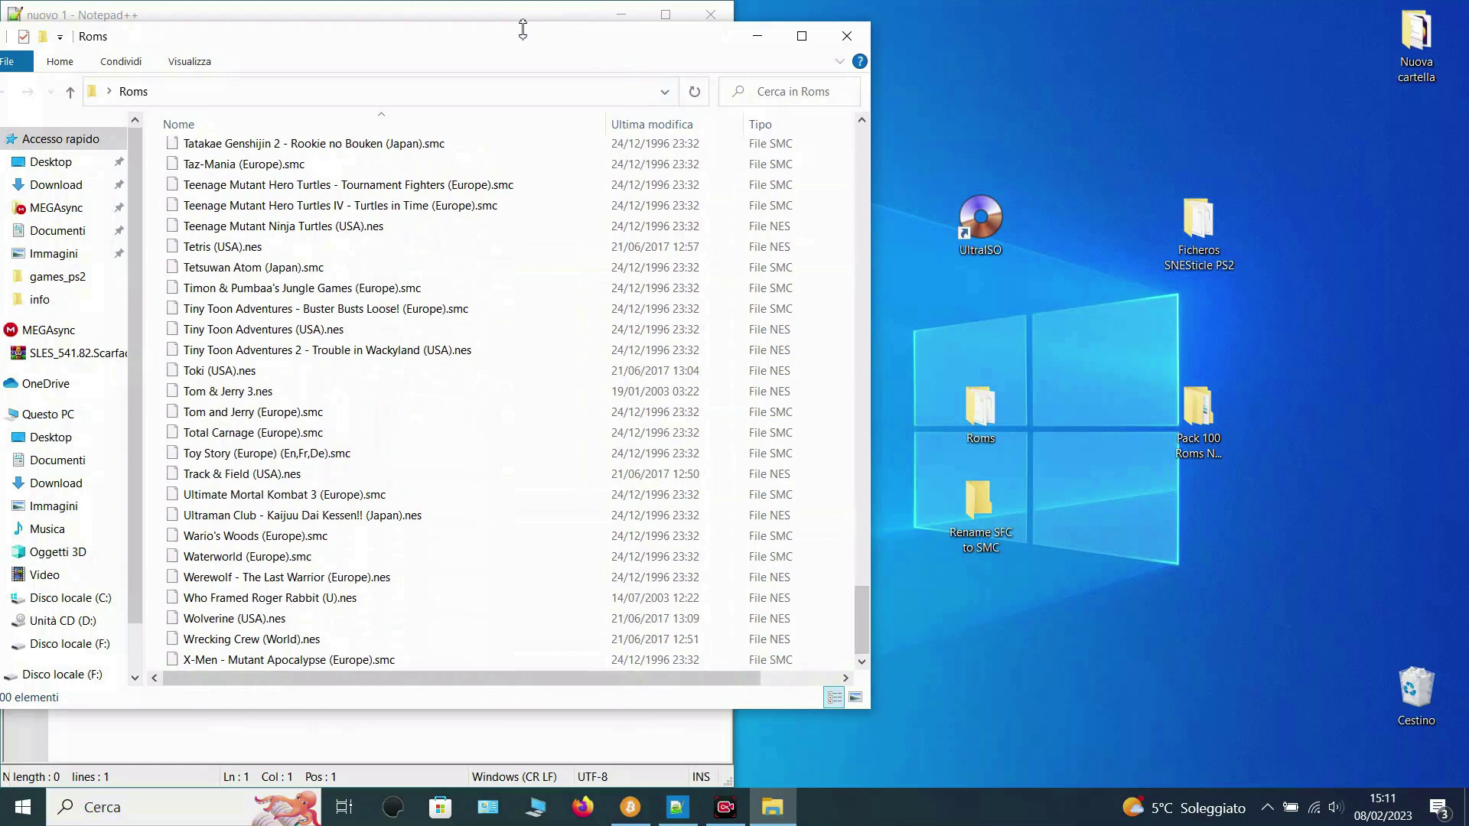
drag(527, 34, 659, 44)
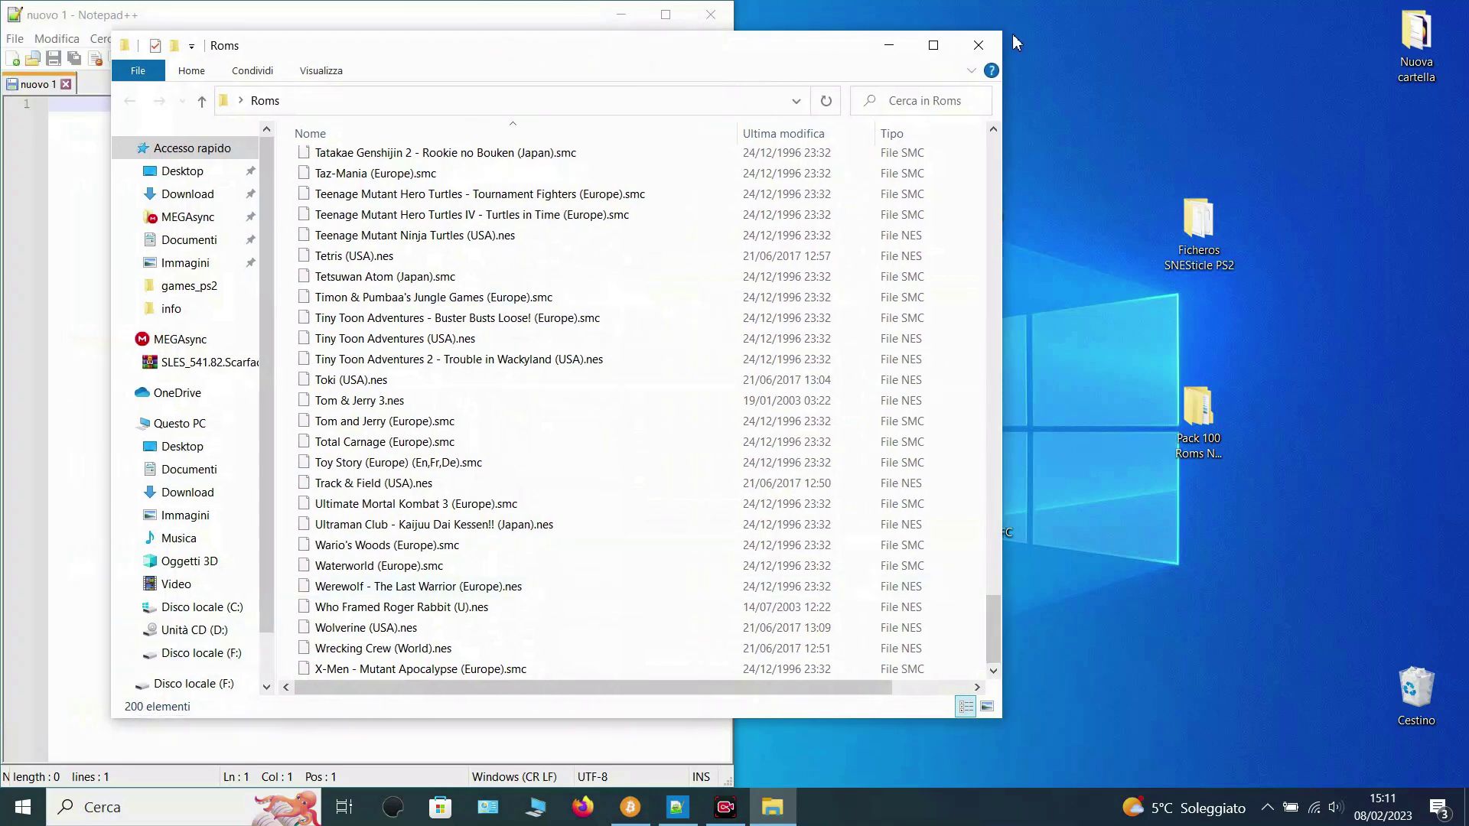
click(978, 45)
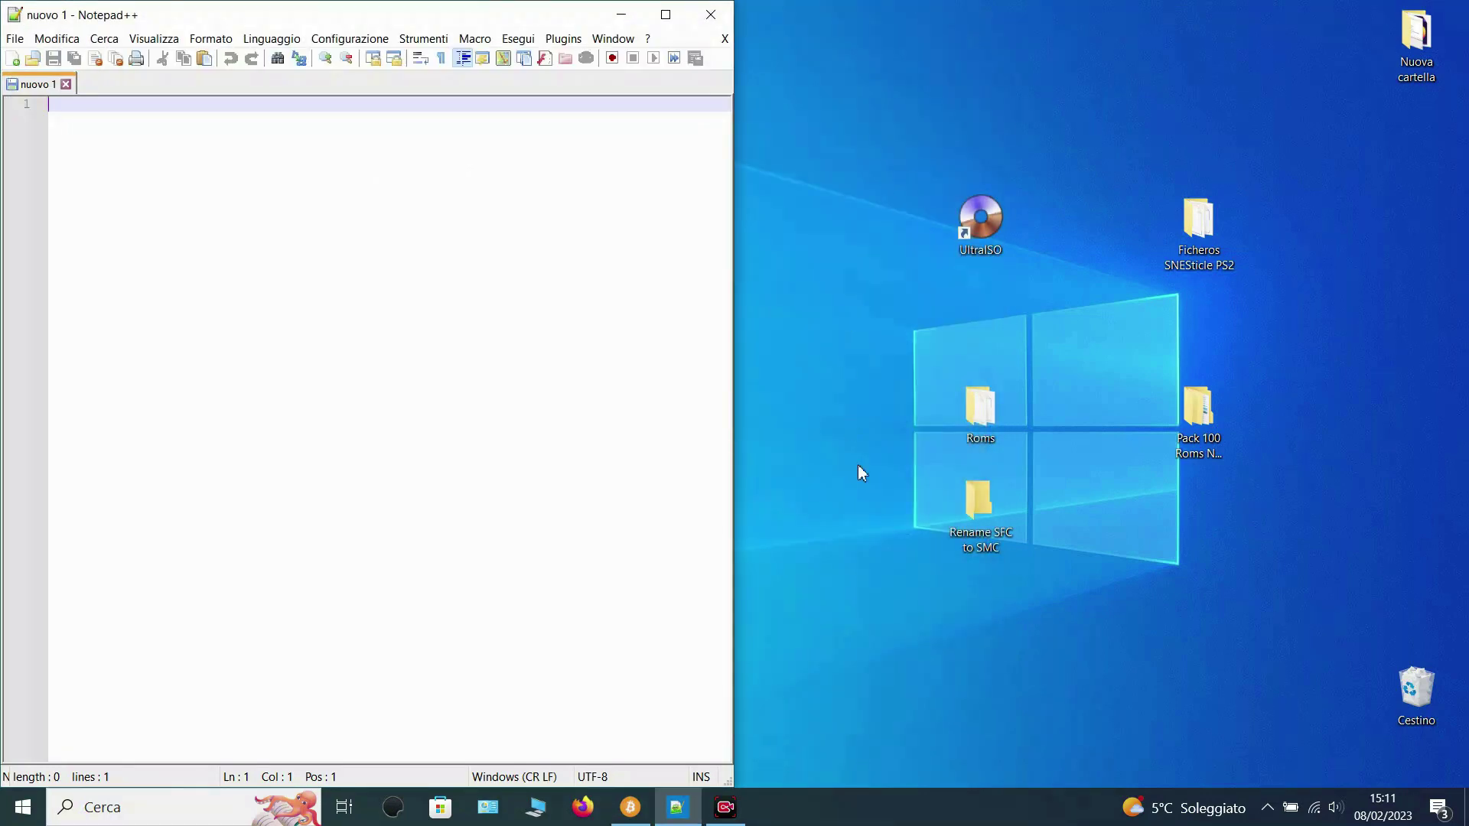
Send the Pack 100 Roms Nintendo and Rename SFC to SMC folders to the Recycle Bin and reposition Roms on the desktop
drag(1190, 429, 1408, 722)
drag(983, 413, 1346, 411)
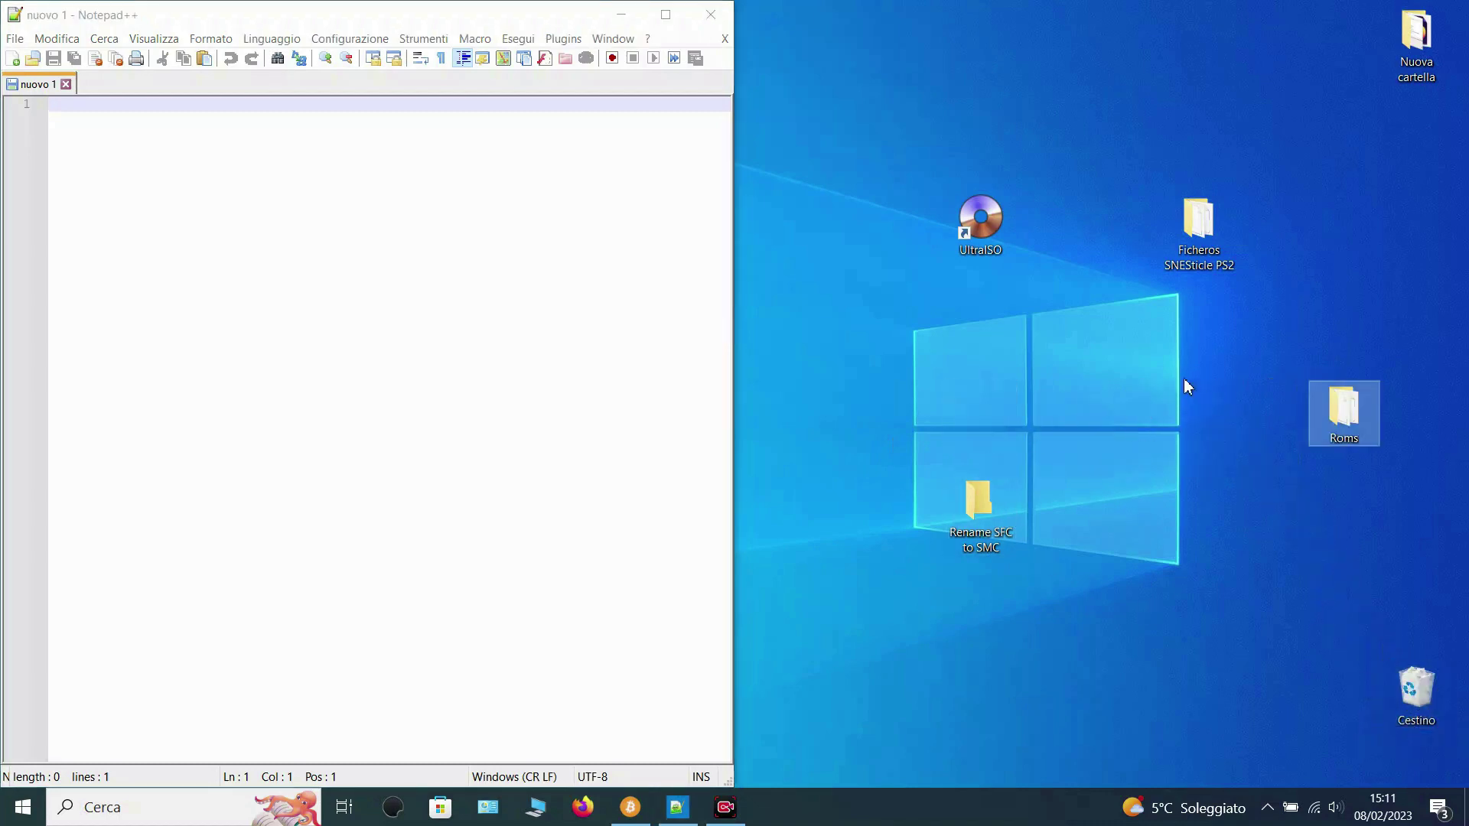
drag(1007, 504, 1412, 675)
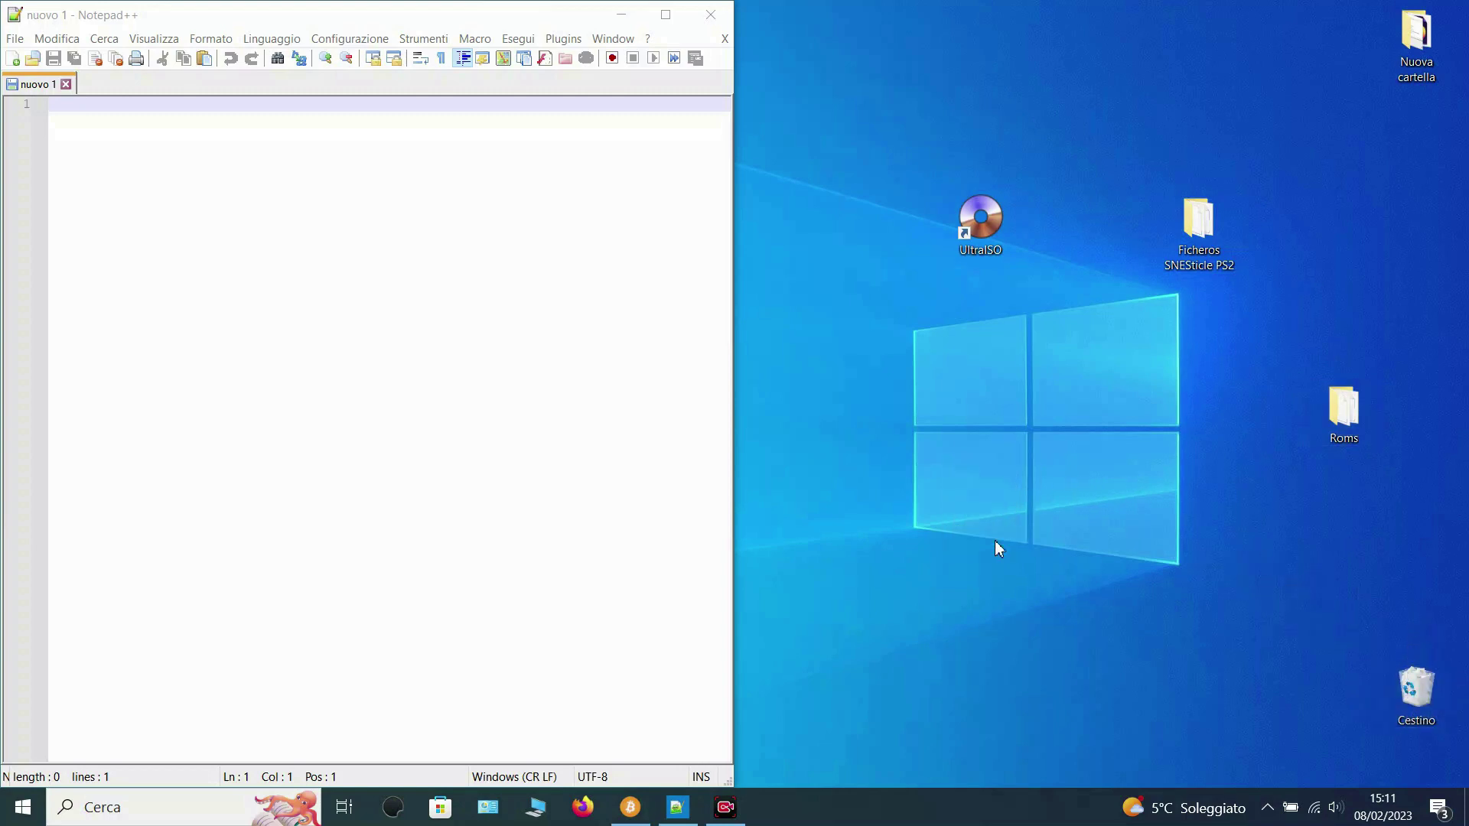
Launch UltraISO and start a new PS2 DVD image file
double_click(970, 216)
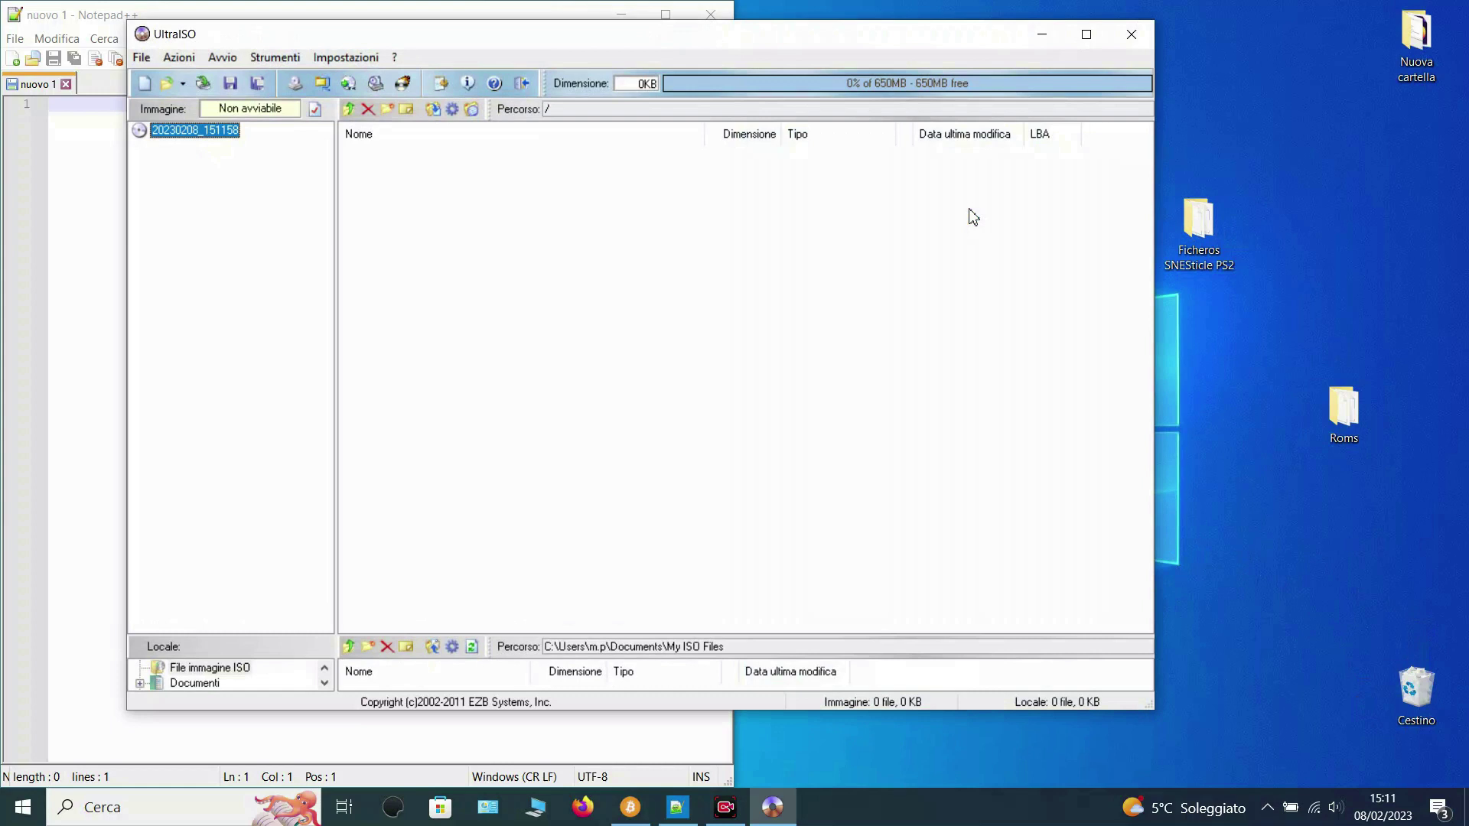
click(141, 59)
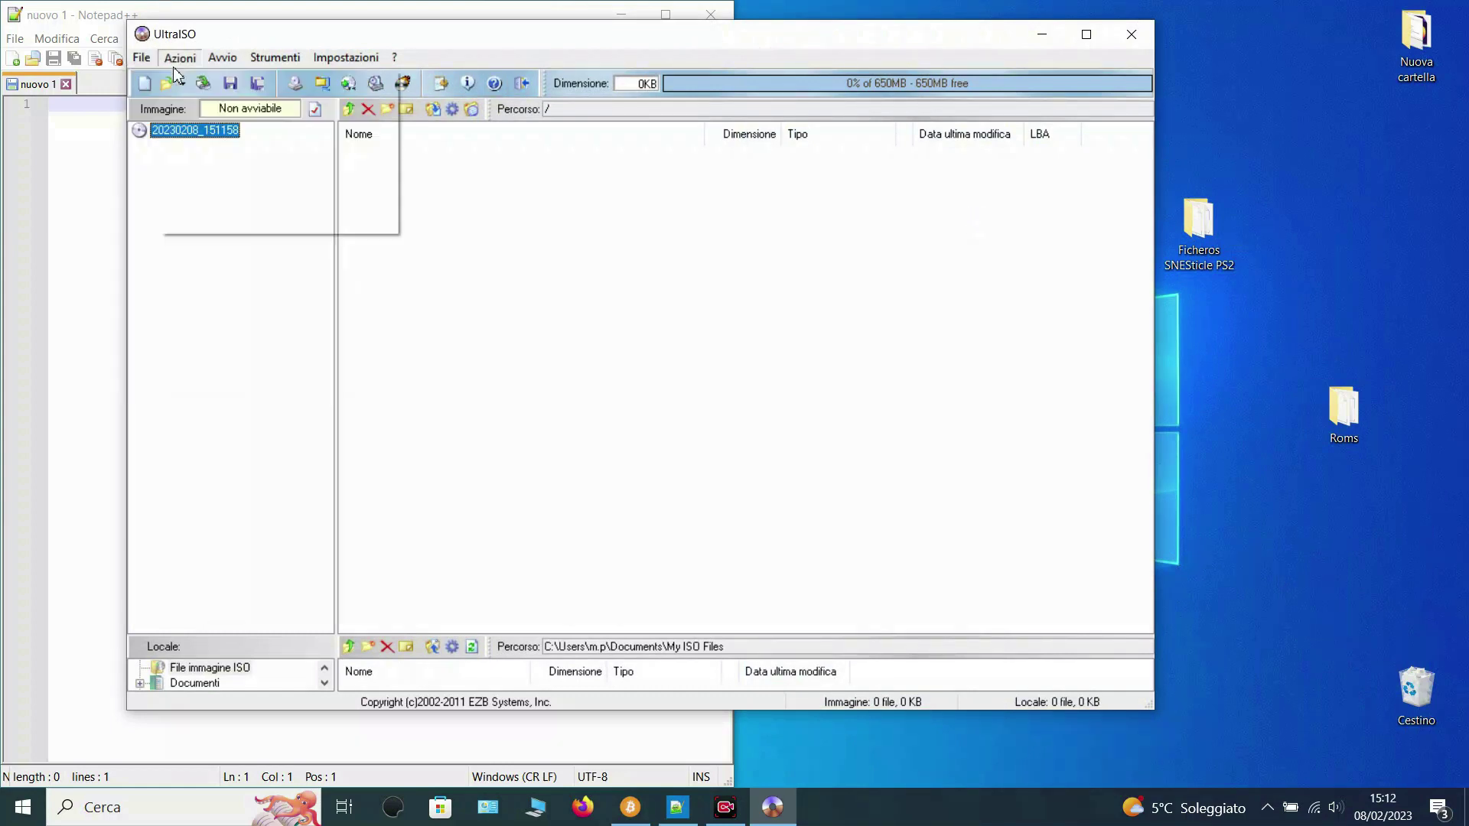
mouse_move(356, 79)
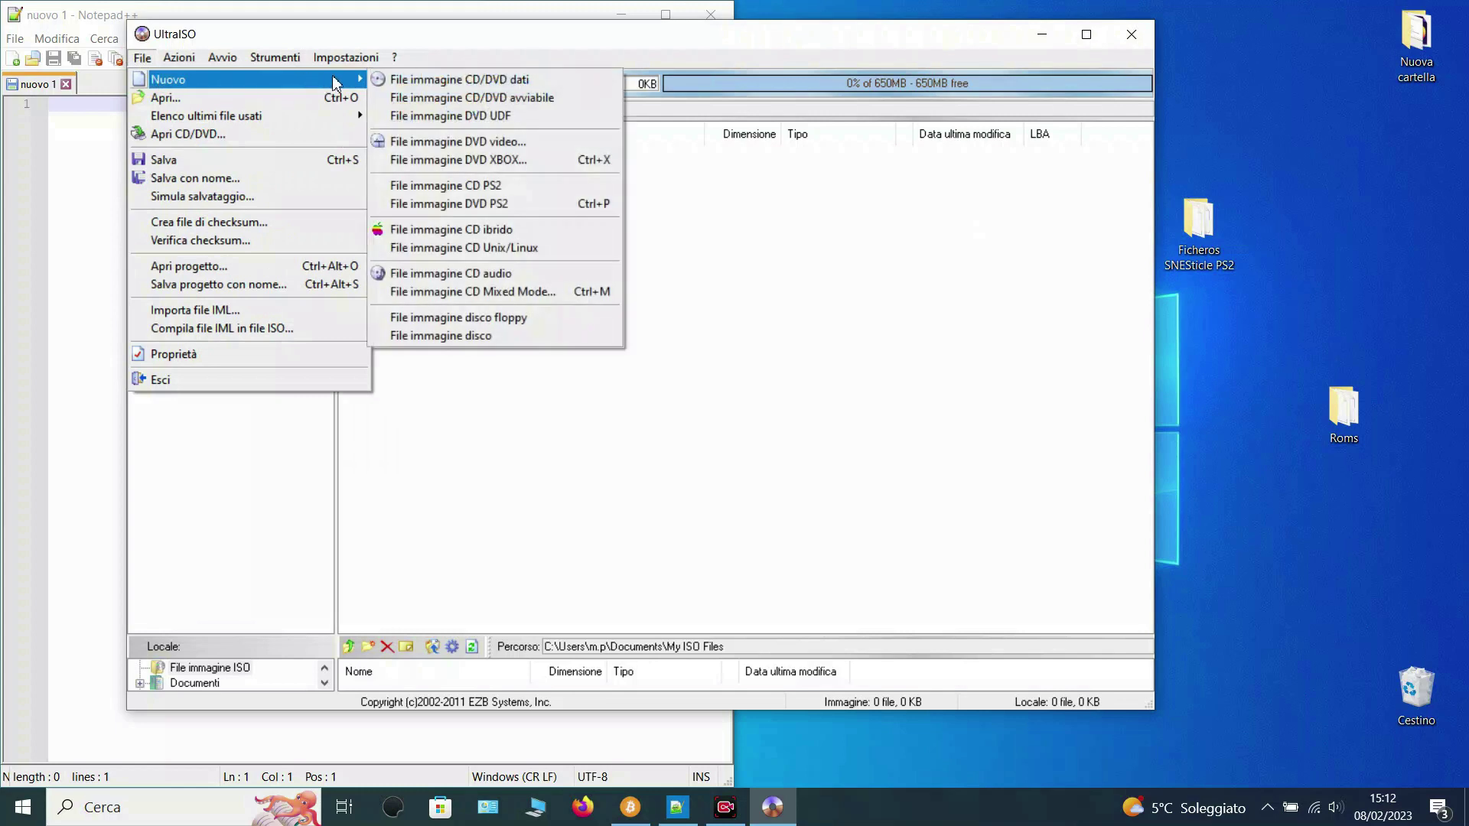
click(456, 204)
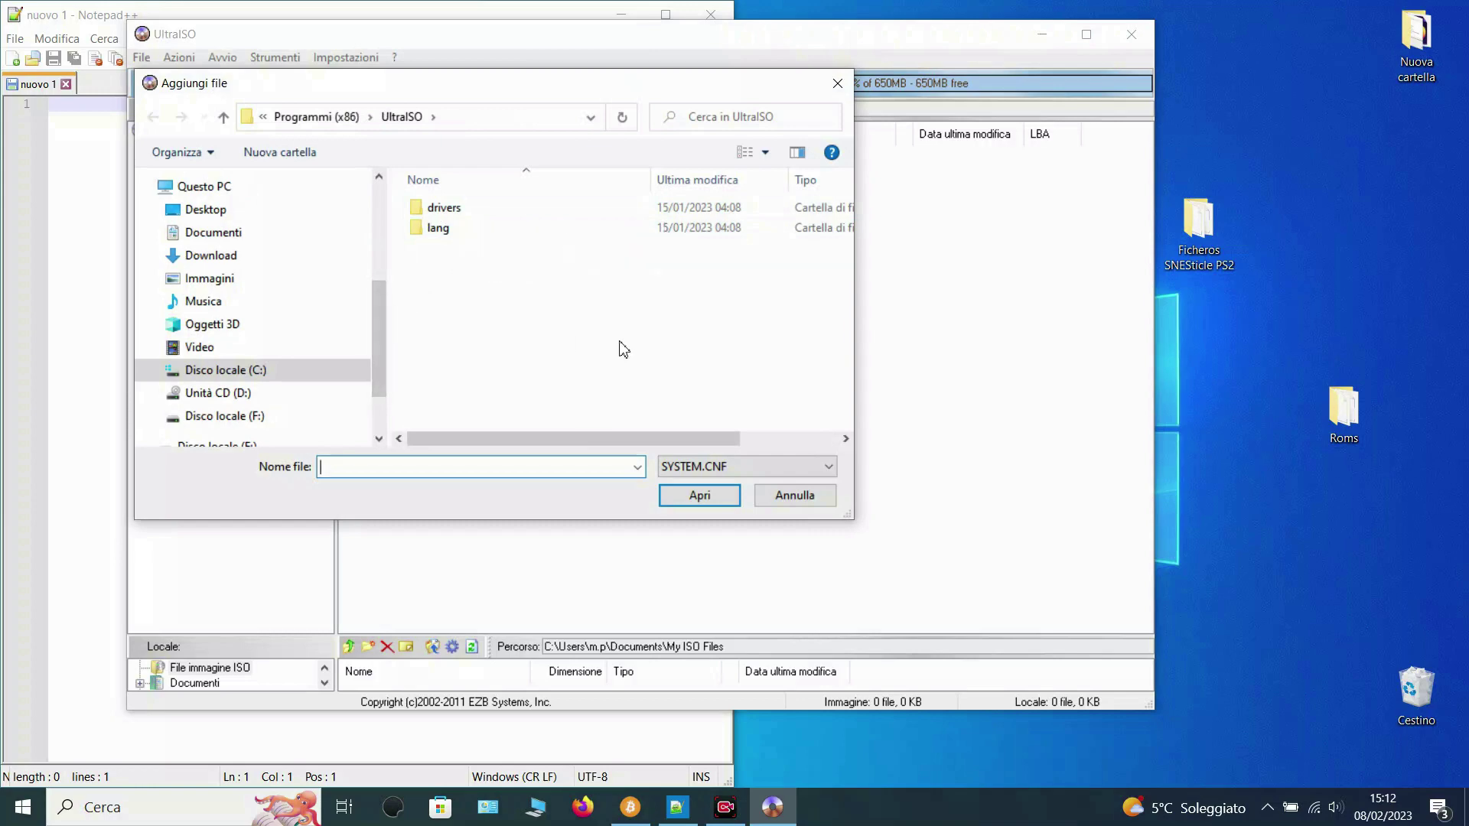
Locate the SYSTEM.CNF file in the desktop folder Ficheros SNESticle PS2 and close that folder
double_click(1201, 250)
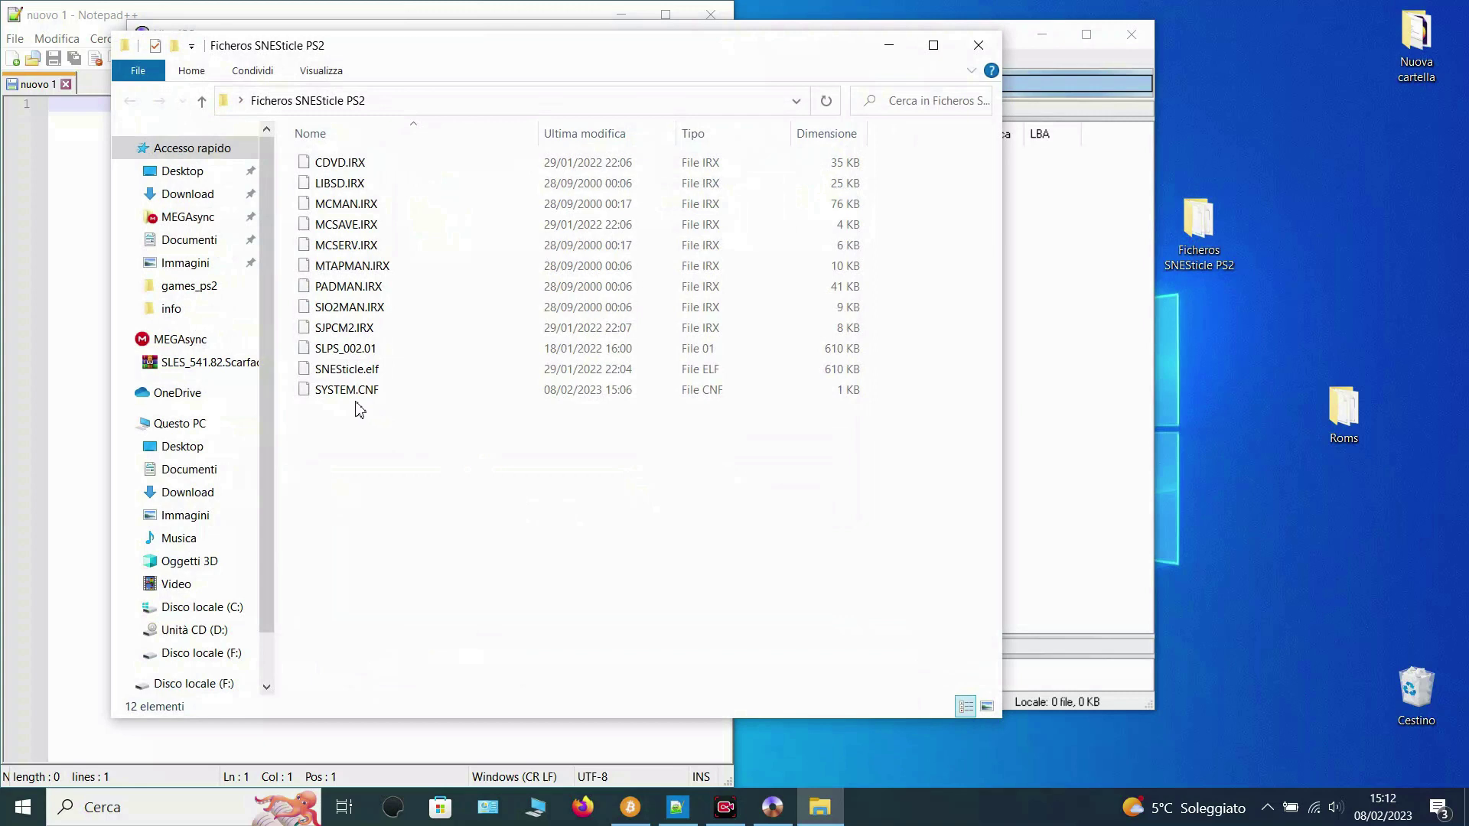
click(348, 392)
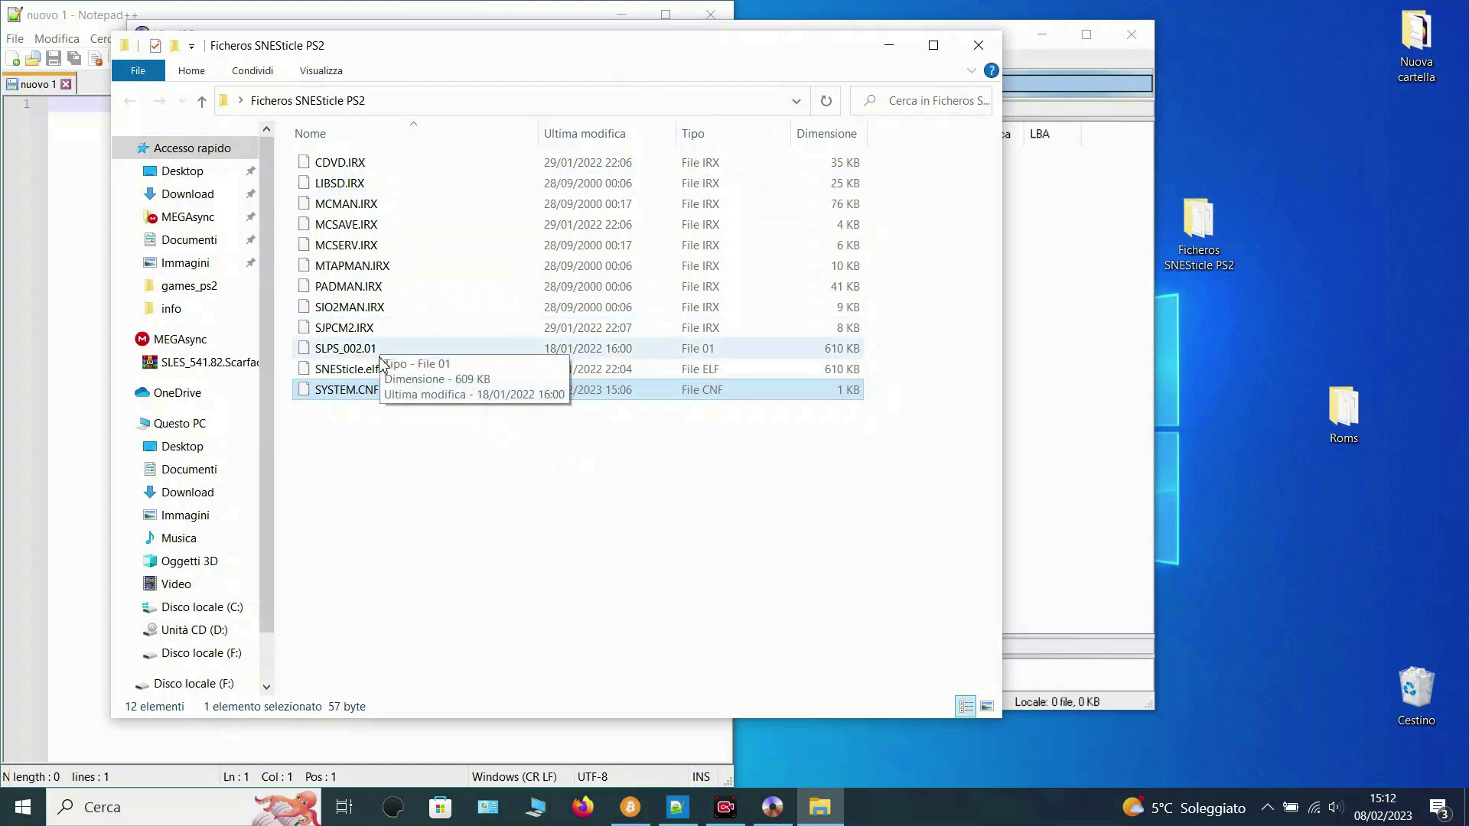
click(978, 45)
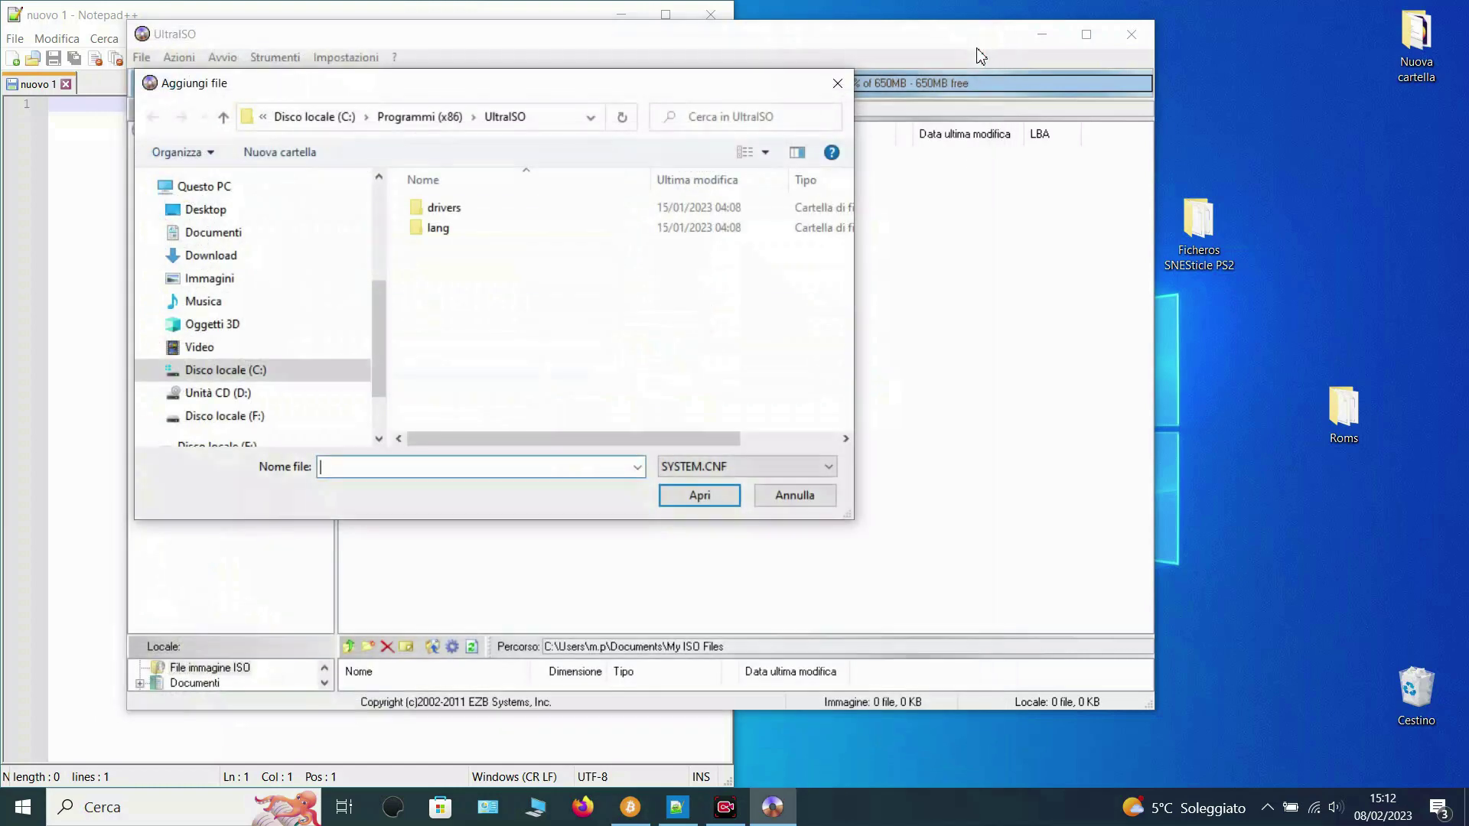
Load SYSTEM.CNF from the desktop folder Ficheros SNESticle PS2 into the PS2 DVD image and add the Roms folder to its root
click(230, 212)
double_click(786, 260)
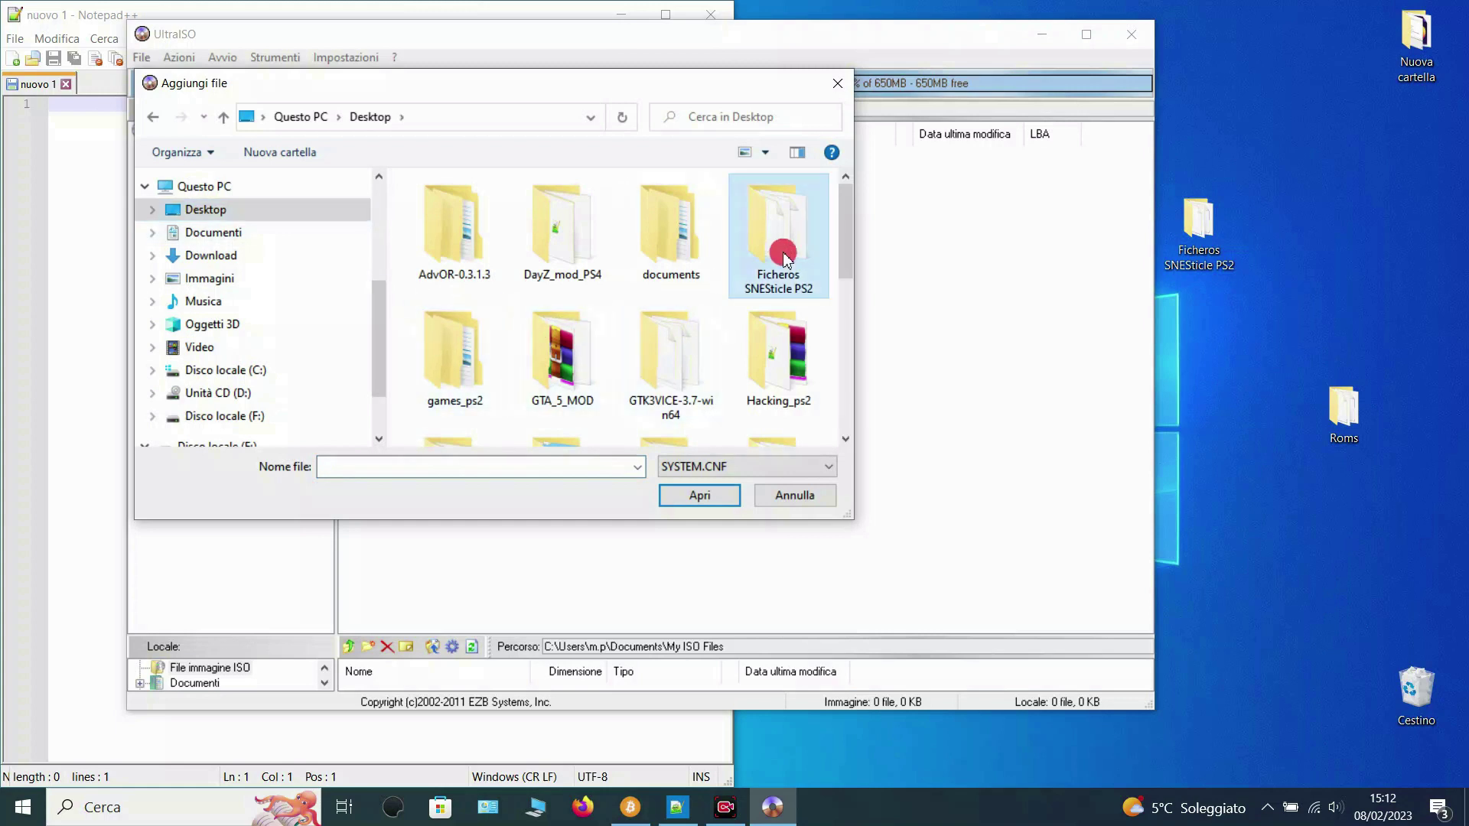
click(483, 216)
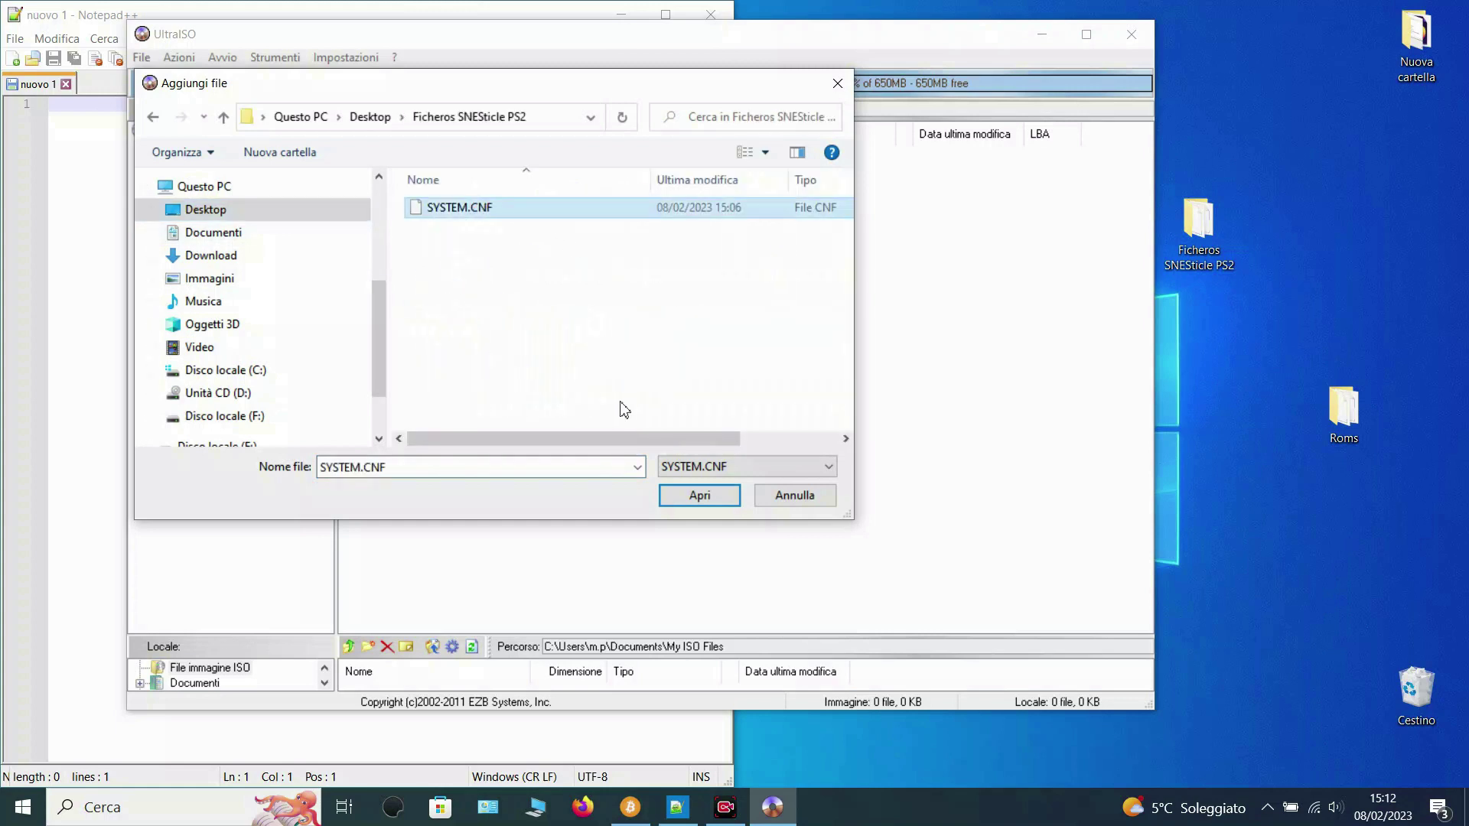
click(715, 503)
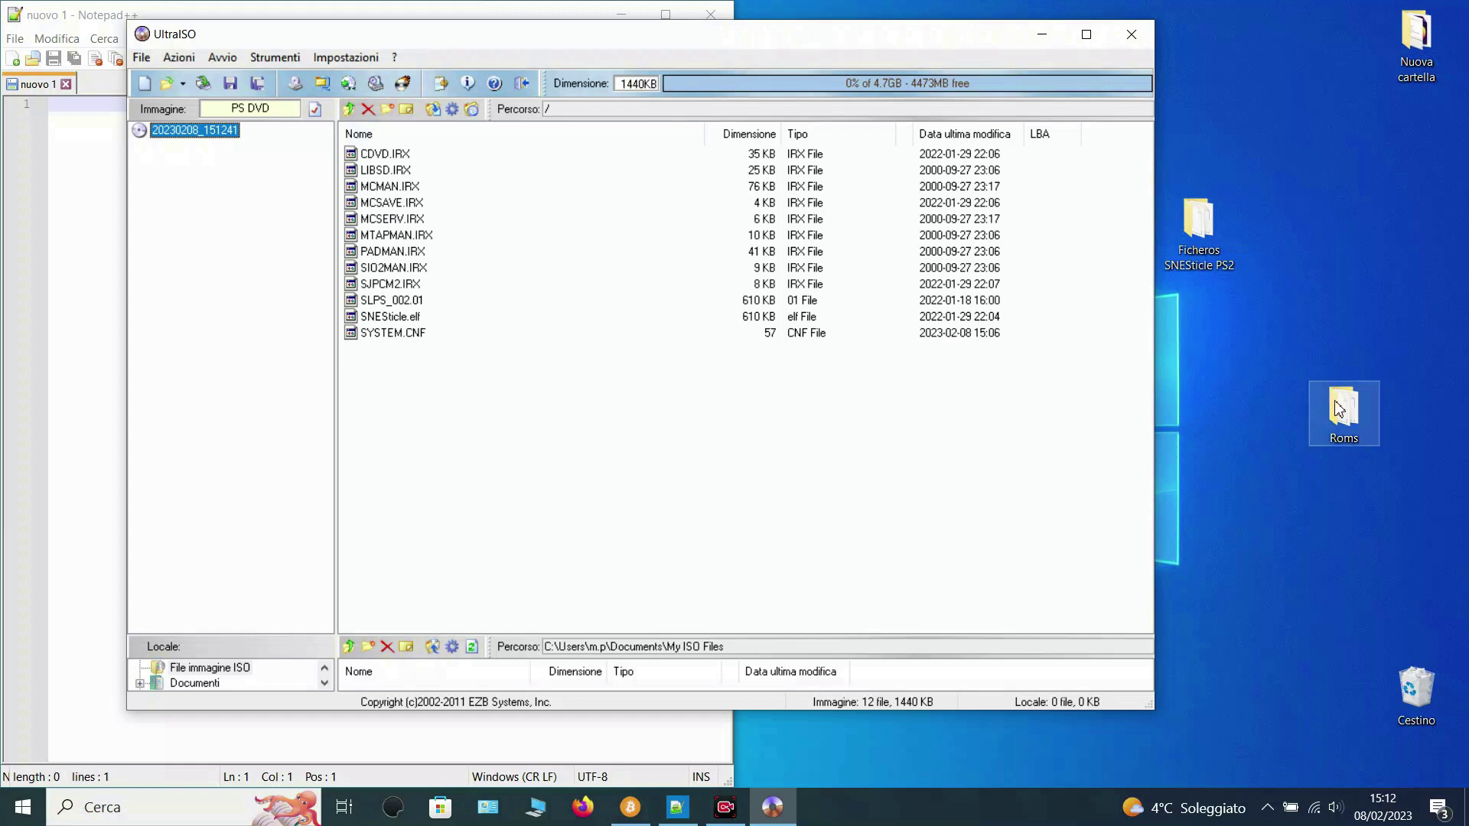
drag(1339, 409, 948, 407)
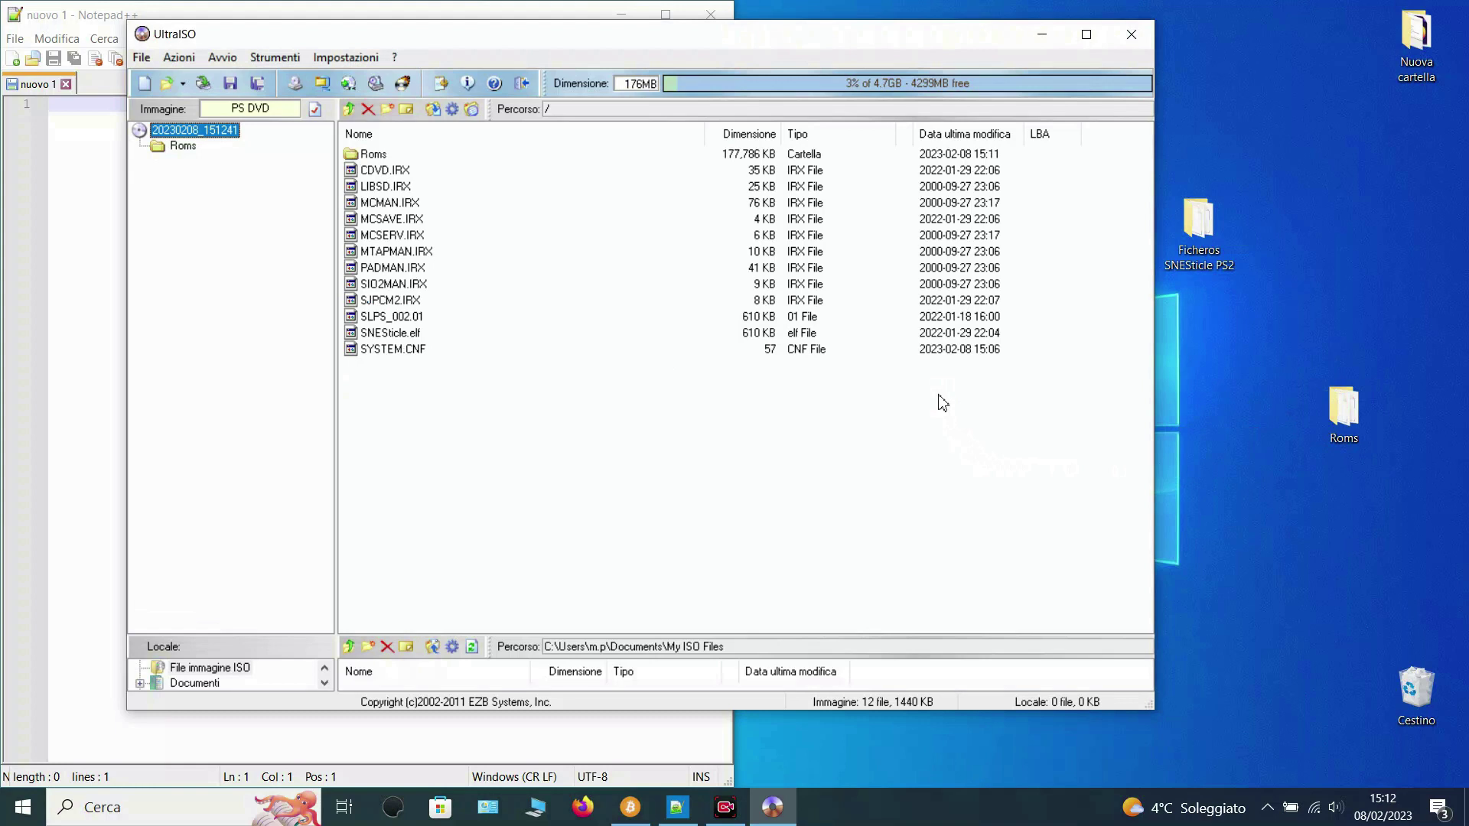
Set the image properties to include Joliet and RockRidge, use DOS(8.3) file names and omit the ISO 9660 version number
click(144, 59)
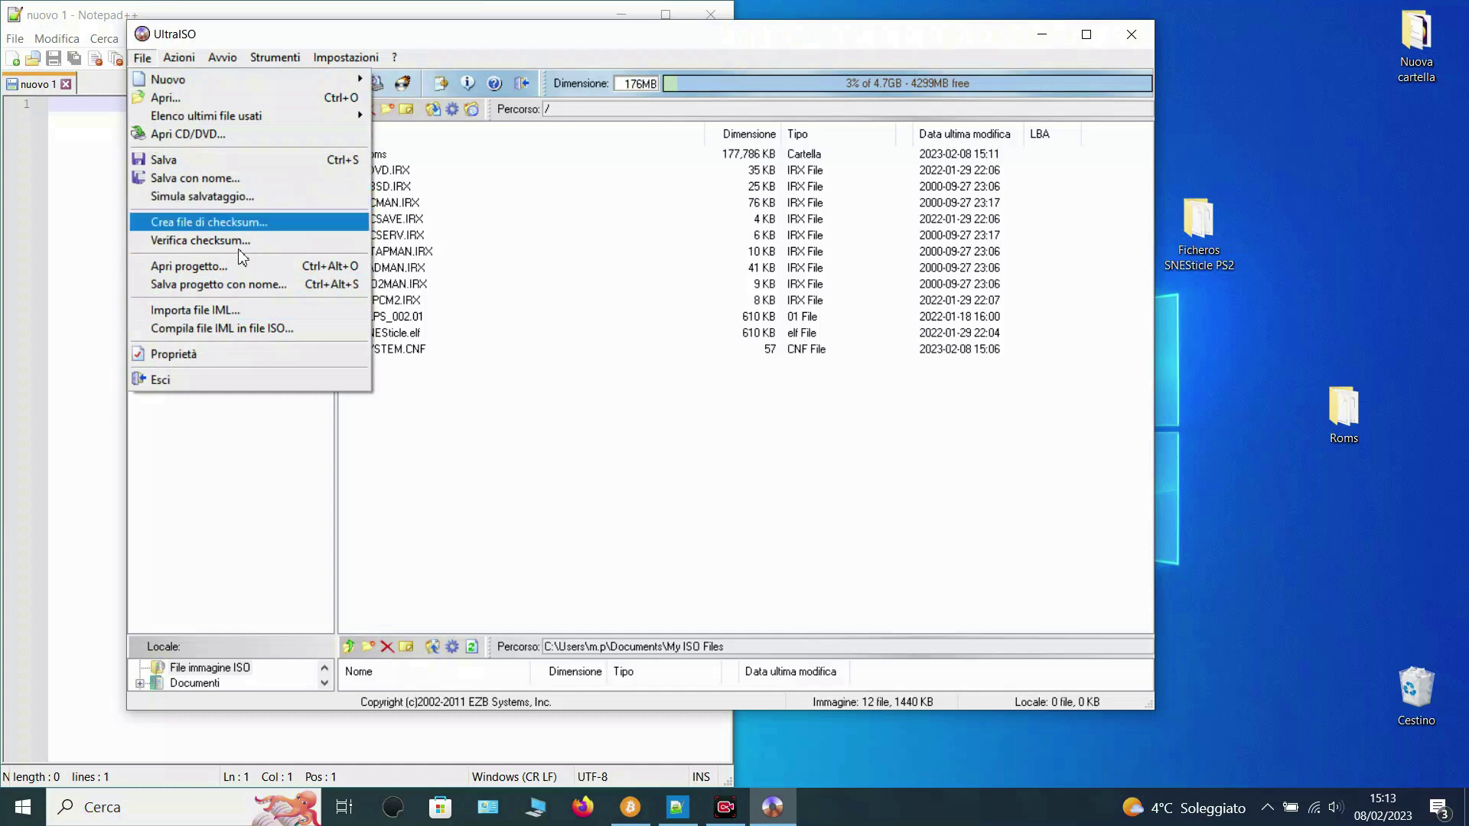
click(204, 353)
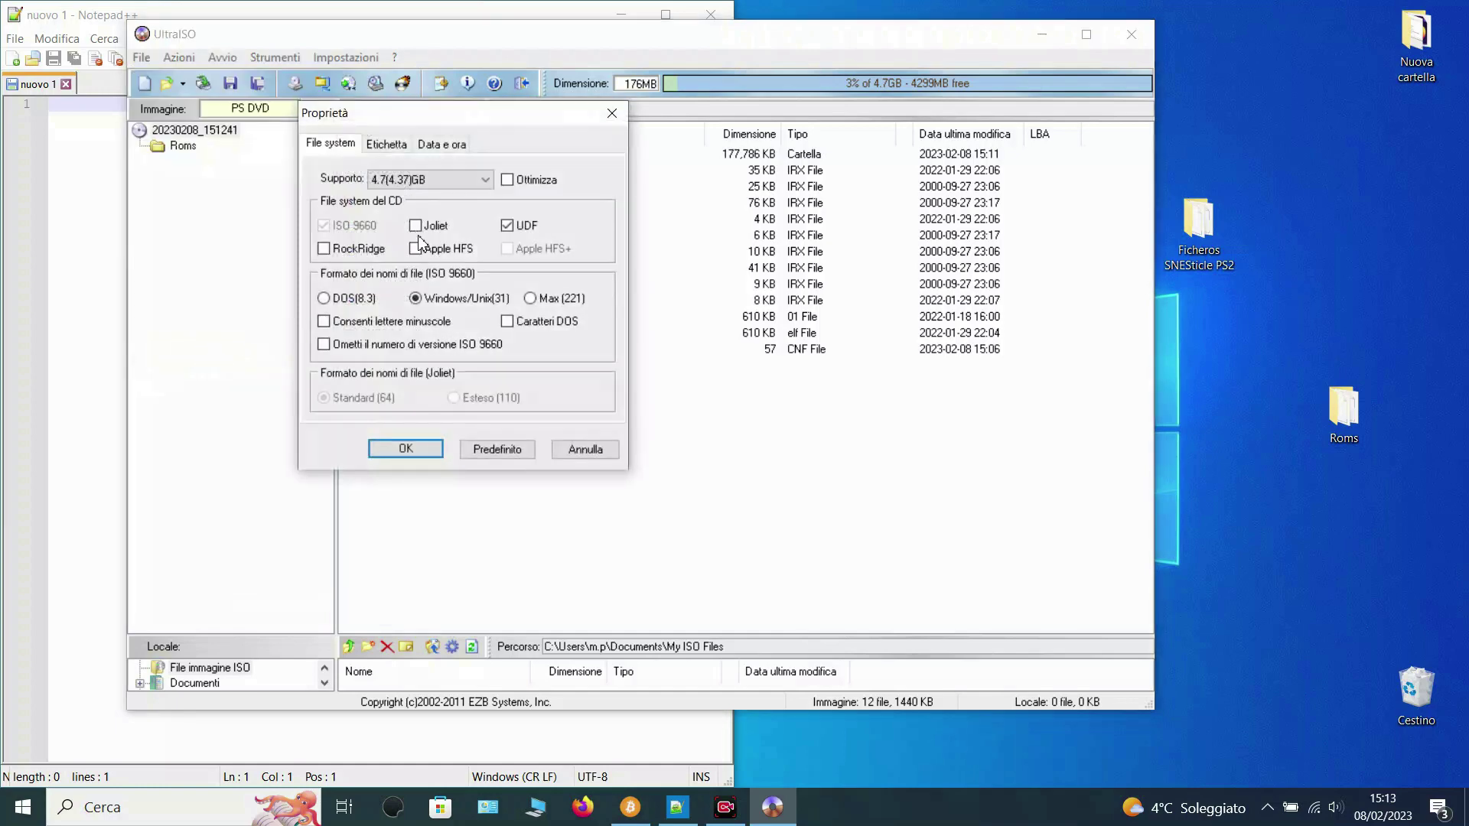
click(417, 227)
click(325, 248)
click(324, 299)
click(324, 345)
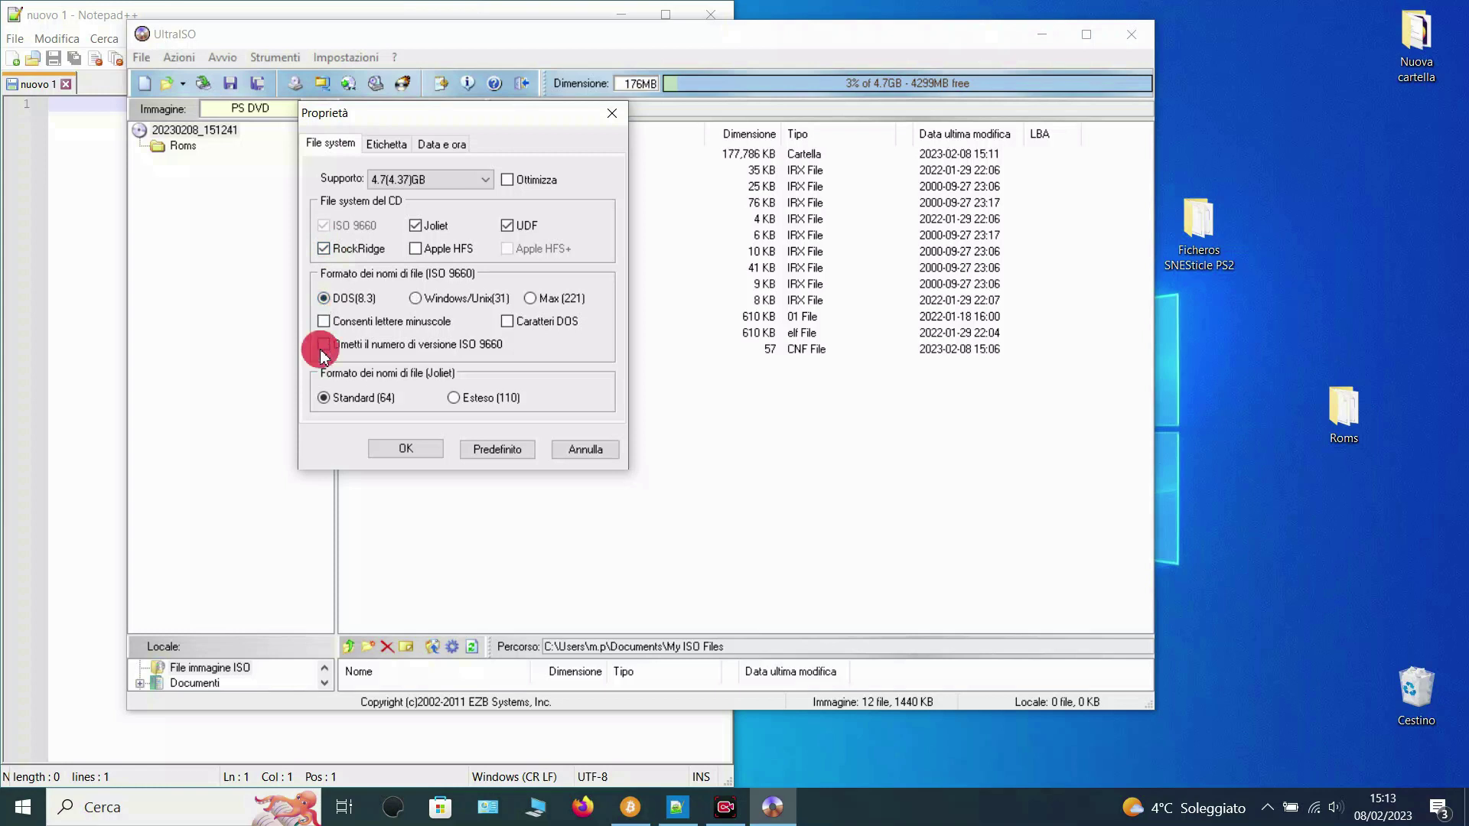
click(399, 452)
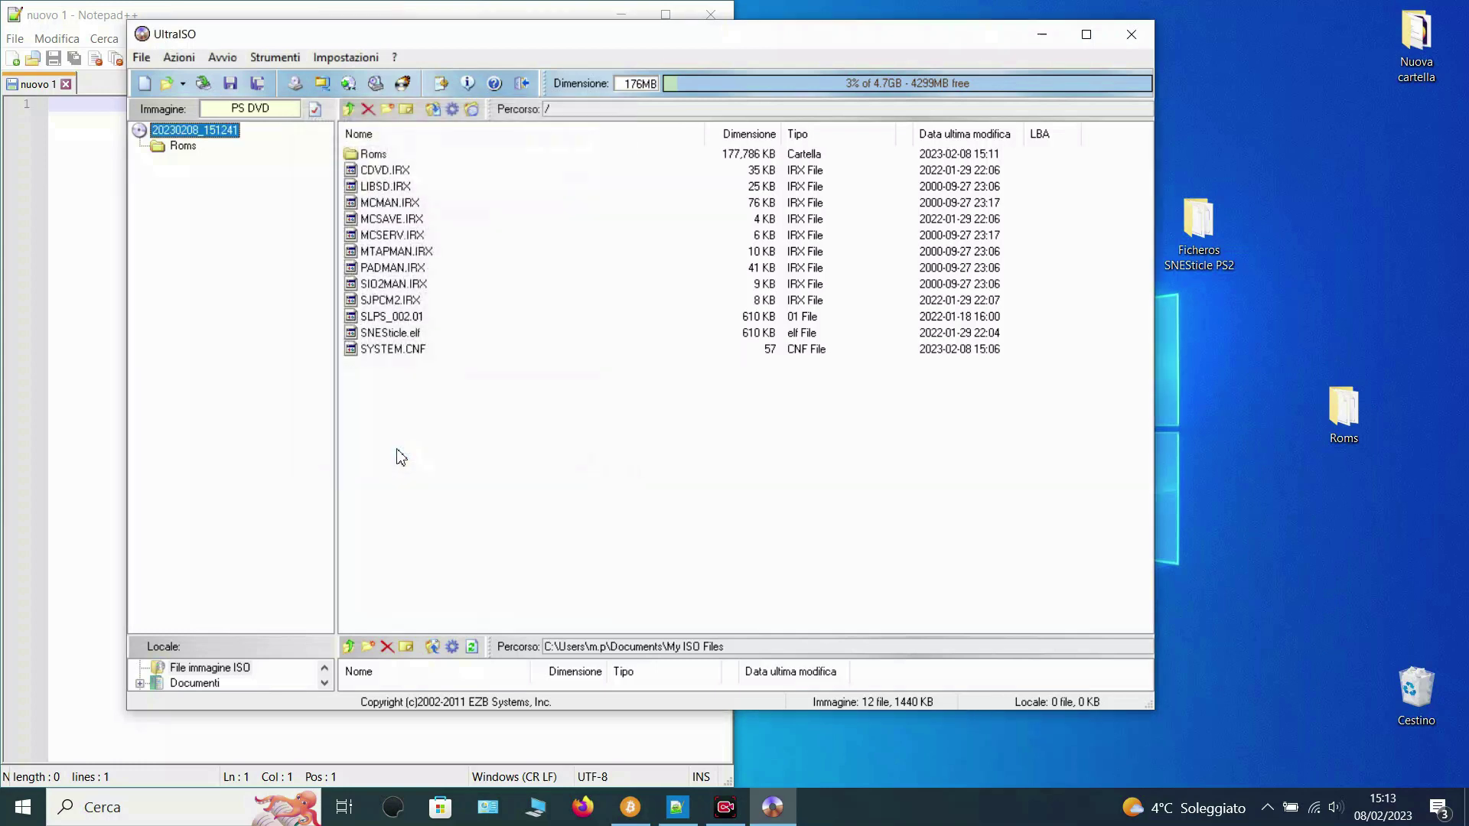
Copy the file name SLPS_002.01 from the image's file list, leaving the file's name as it is
click(411, 318)
click(411, 318)
right_click(412, 320)
key(ctrl+c)
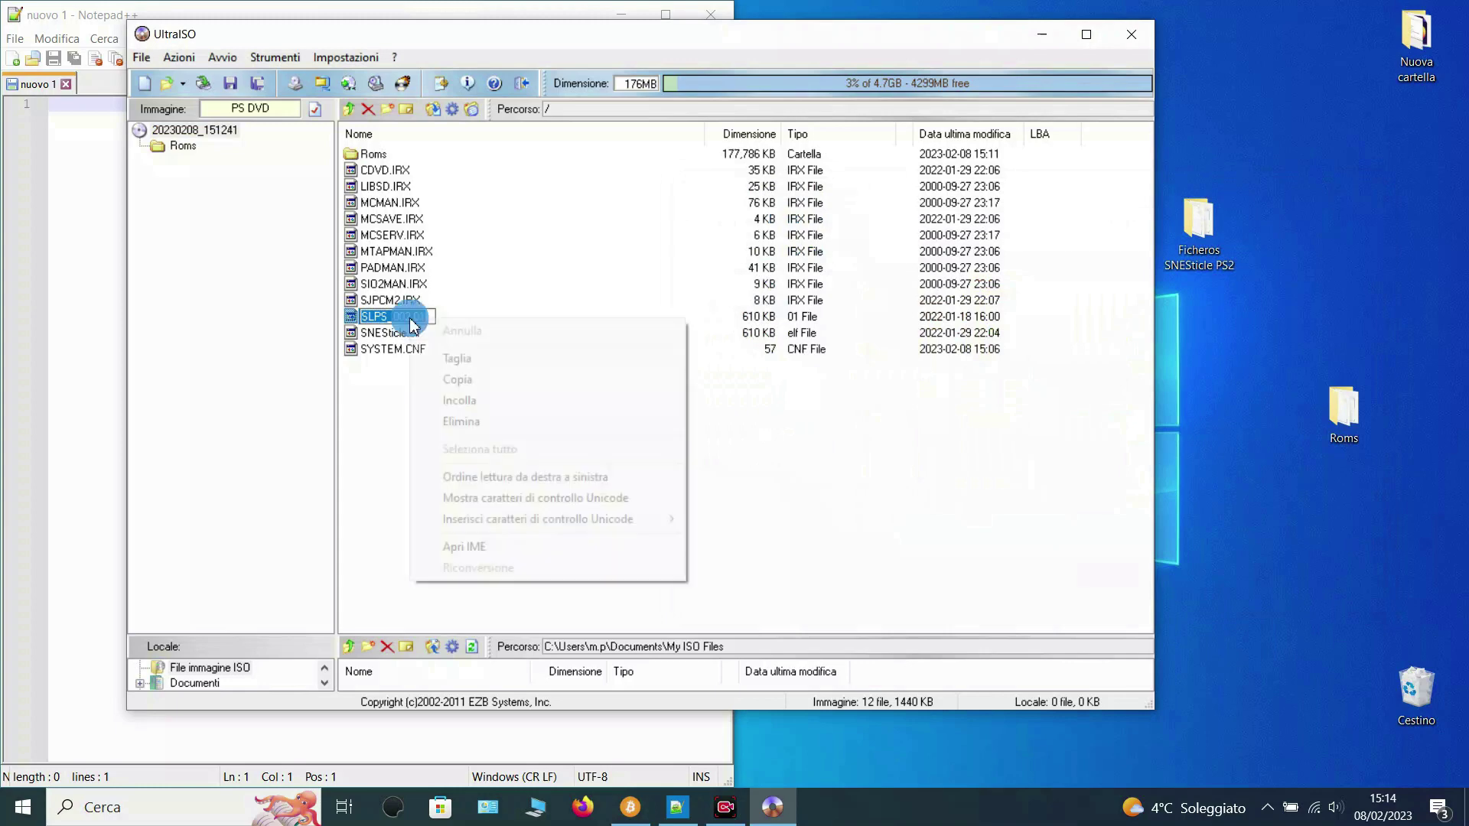
click(473, 380)
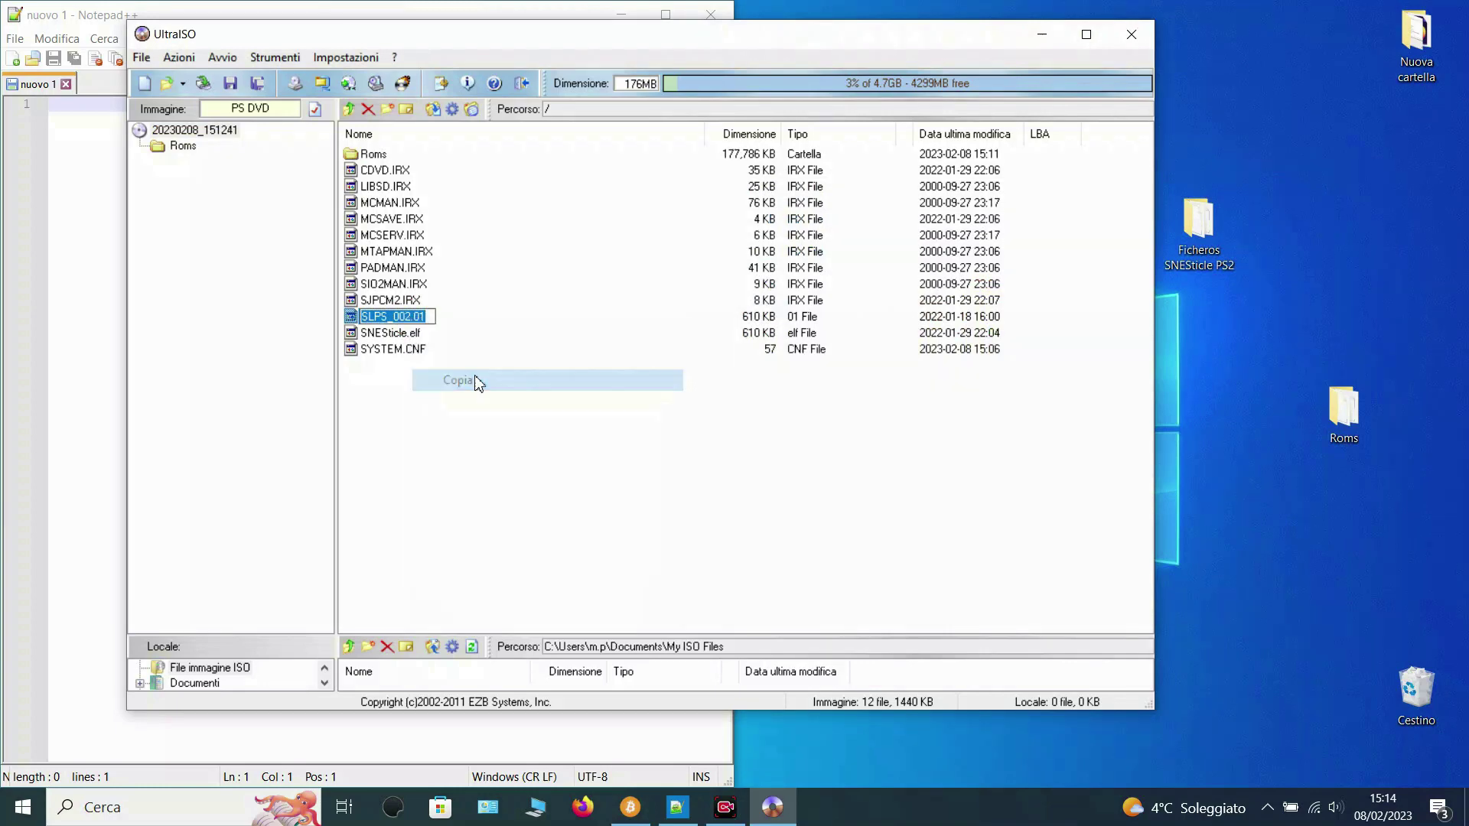
click(142, 64)
click(506, 441)
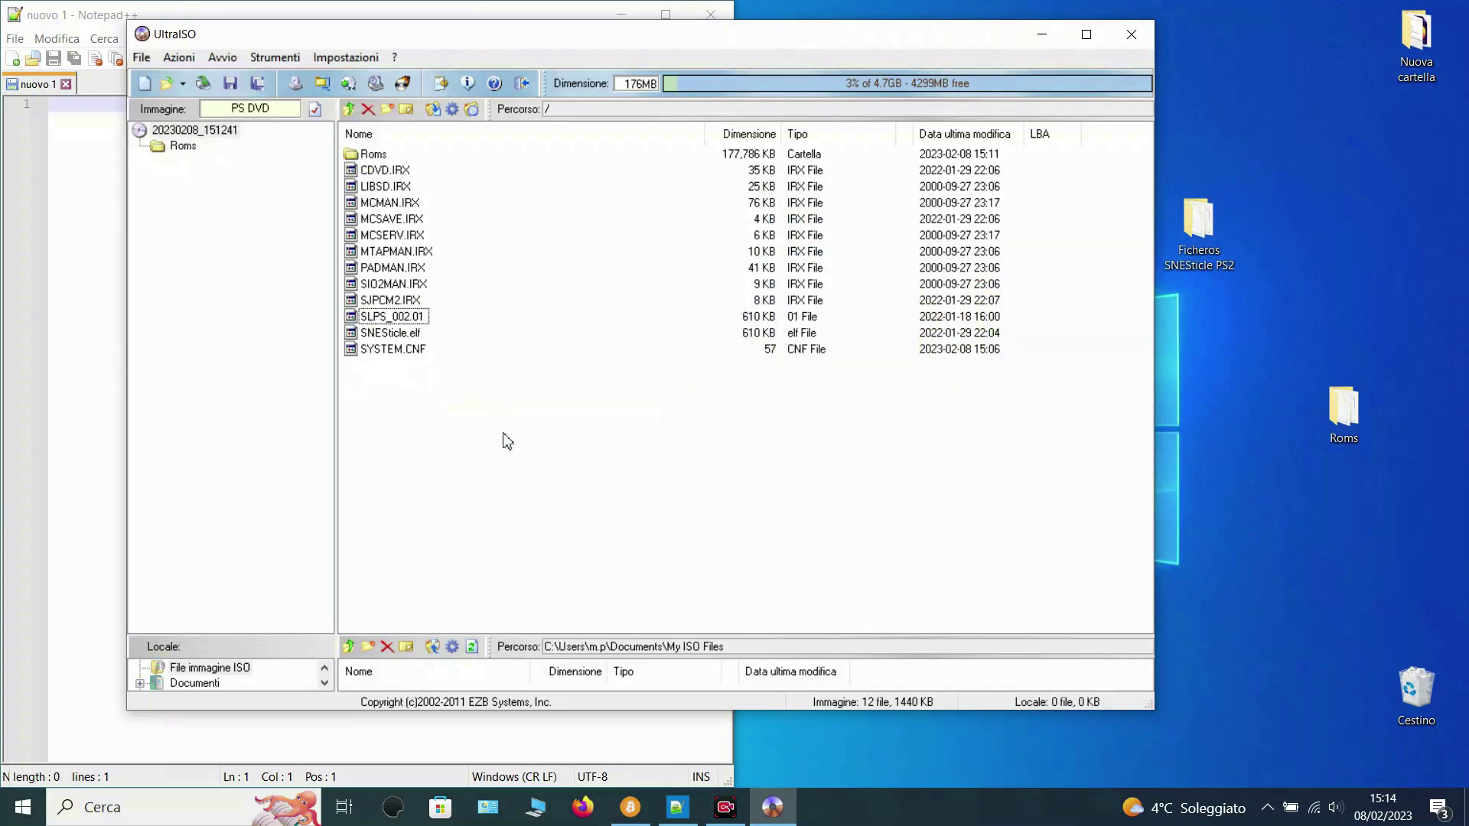
Save the image to the Desktop as an ISO file named SLPS_002.01.Collection snes-nes
click(142, 65)
click(183, 178)
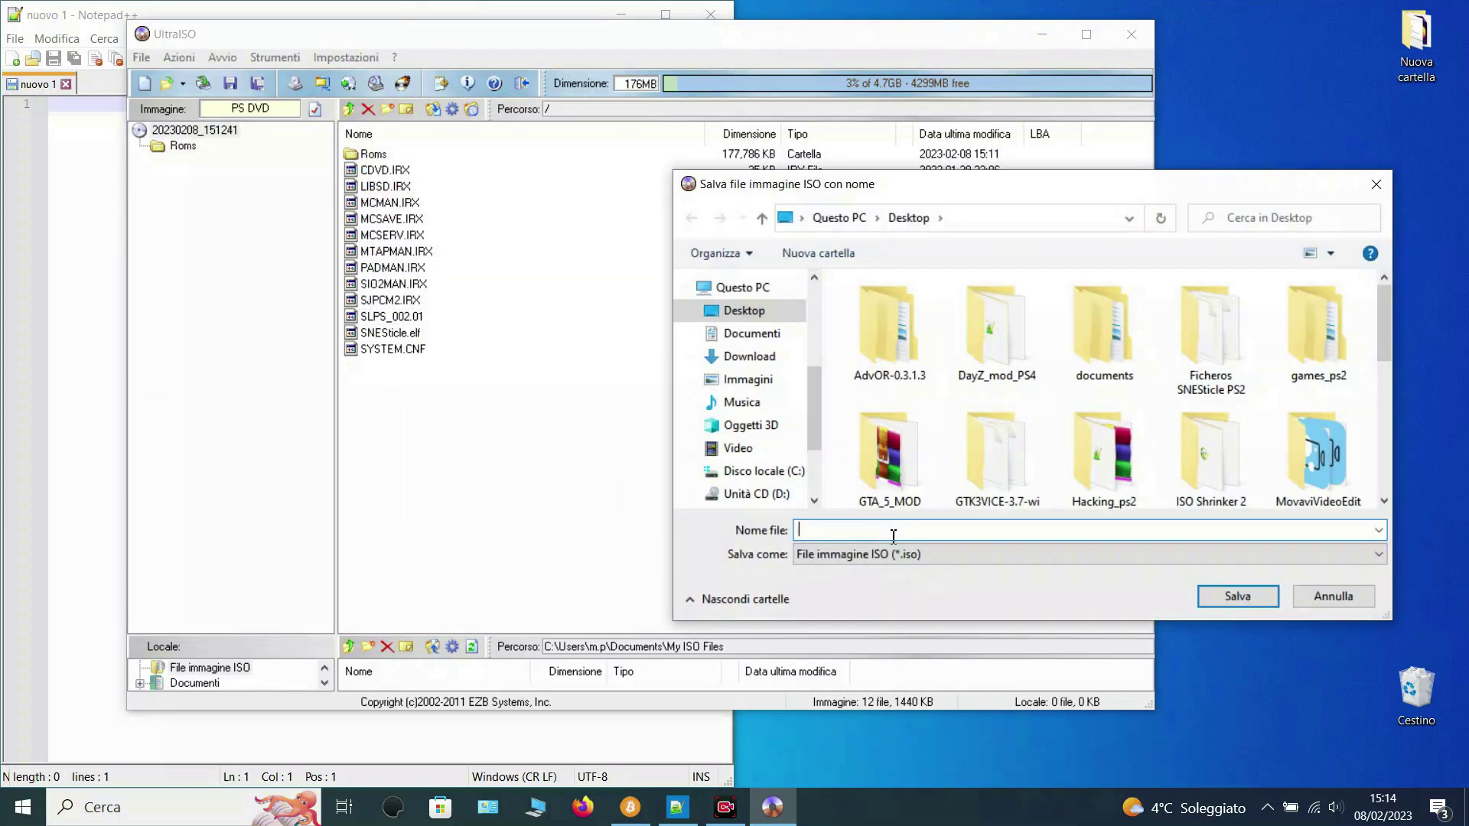
key(ctrl+v)
text(.Collection )
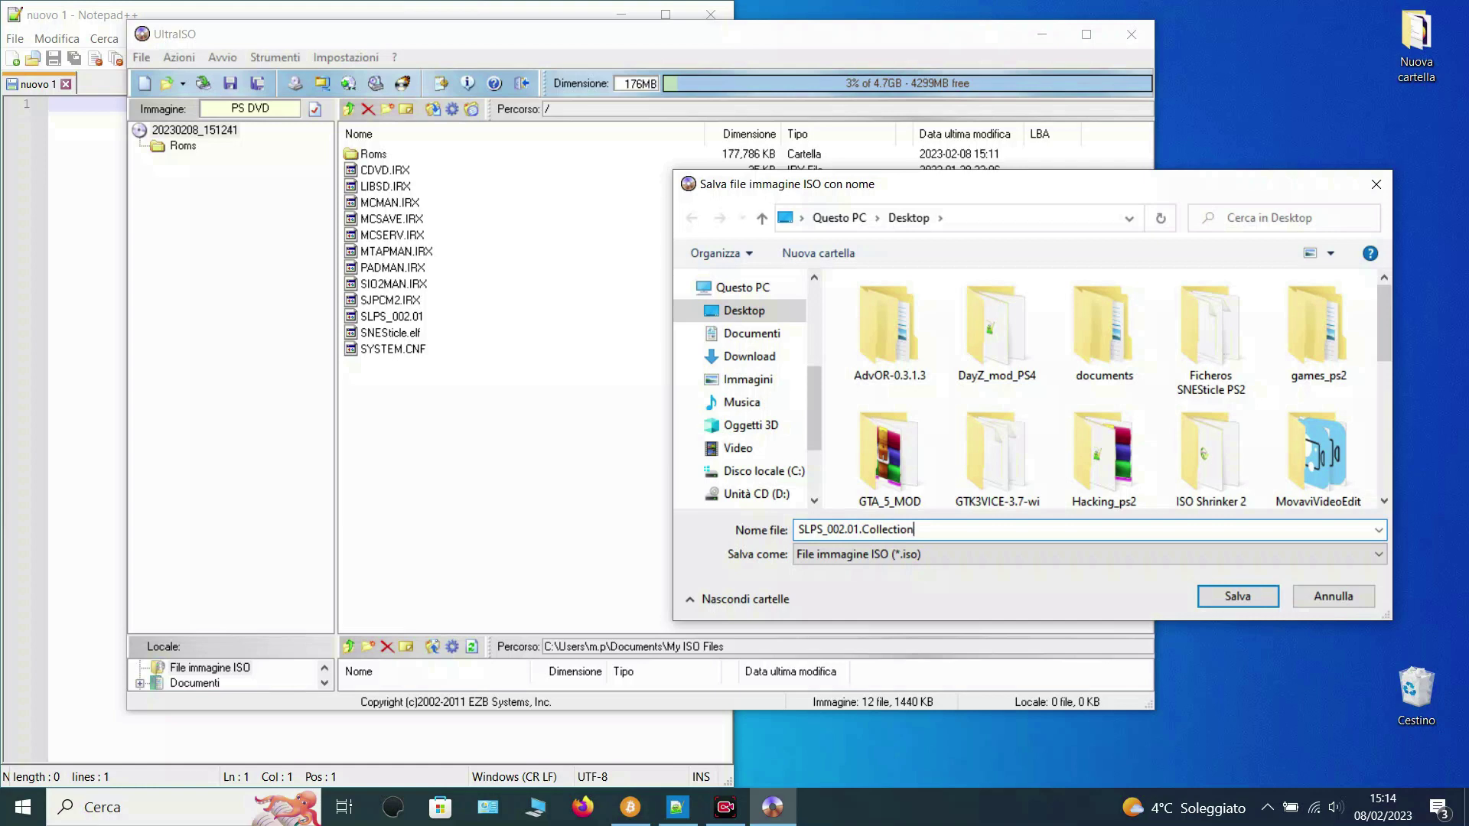
text(snes-nes)
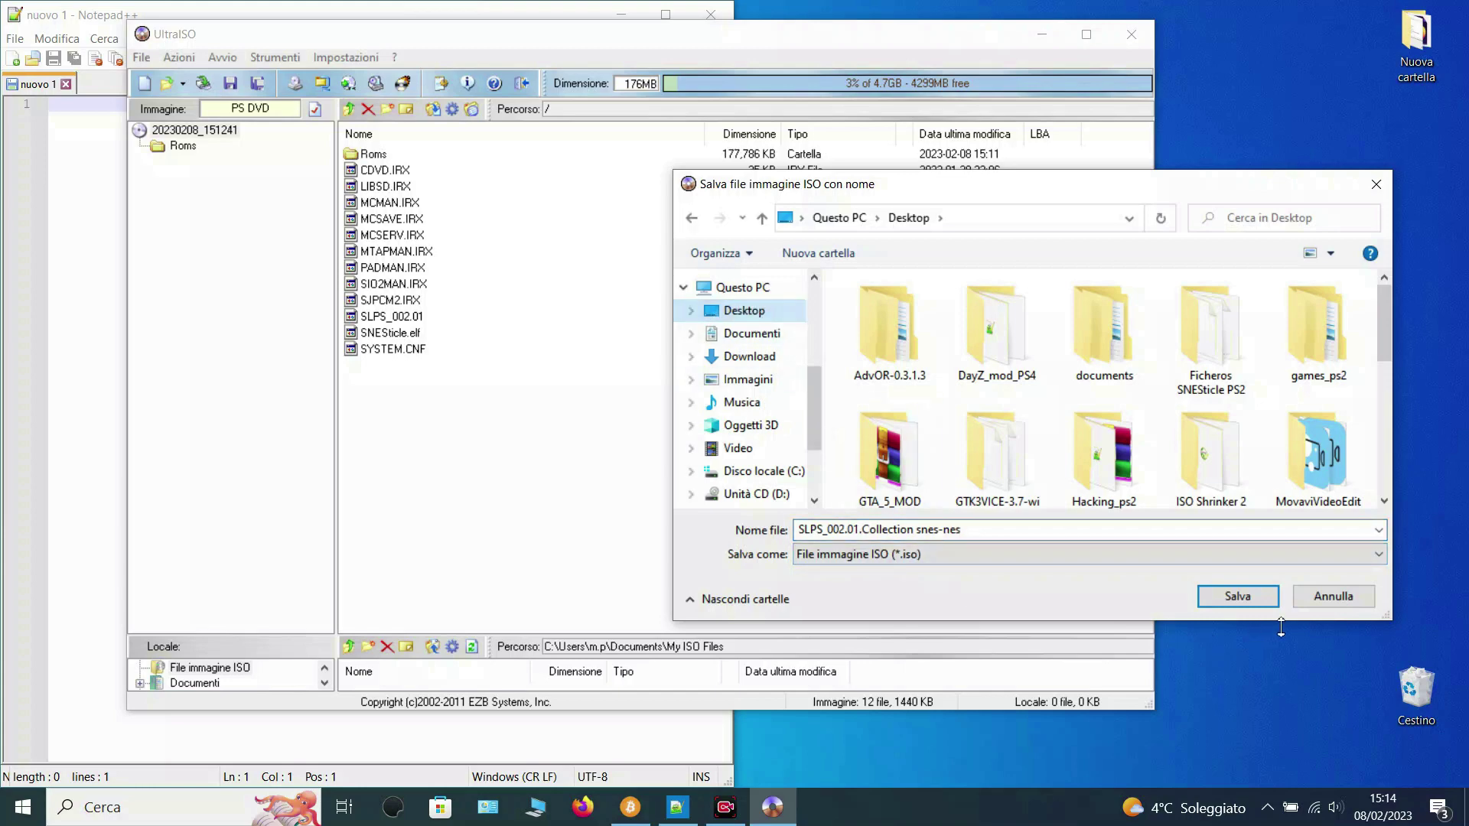
click(1249, 596)
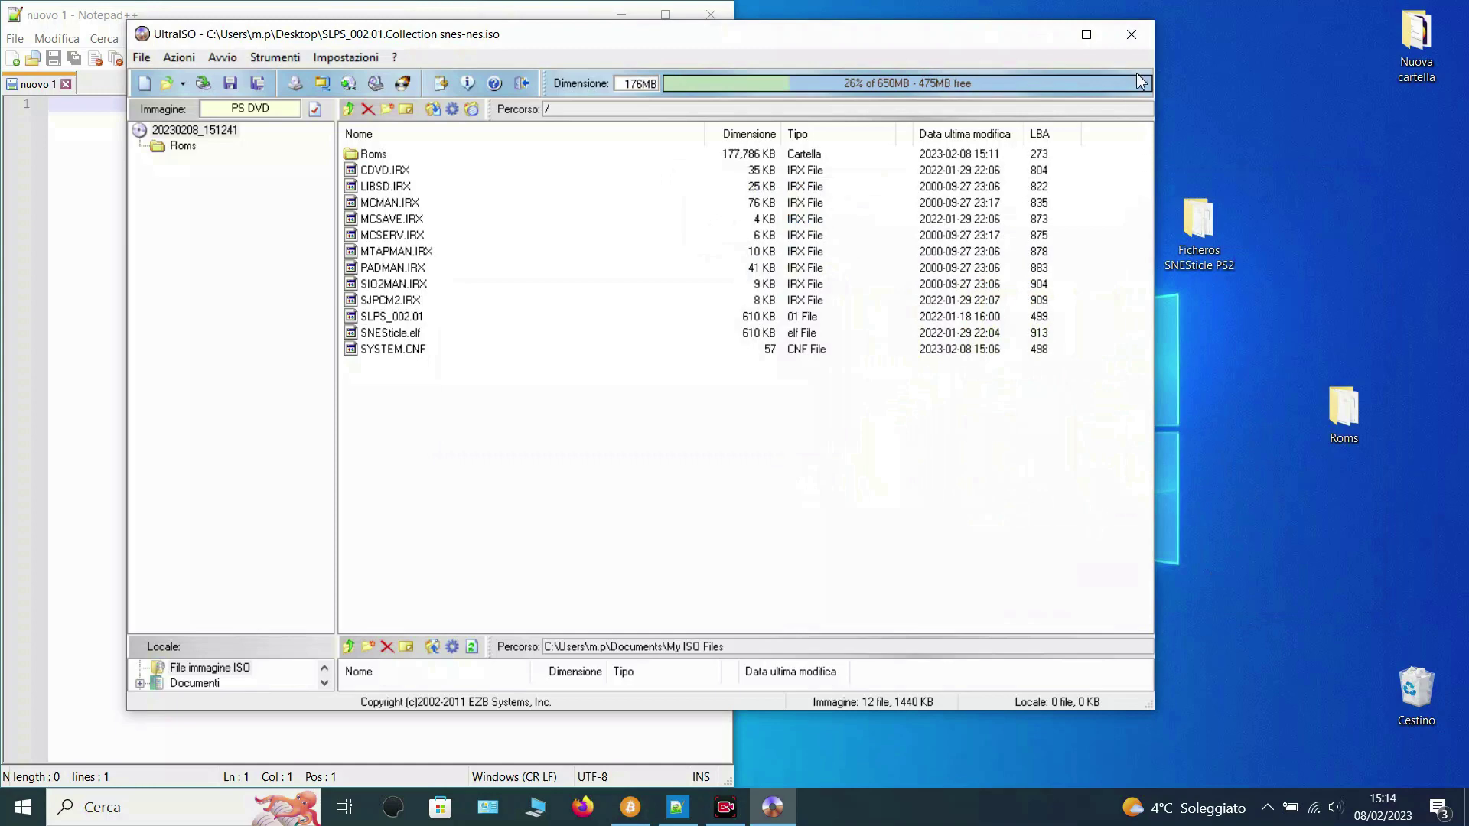
Close UltraISO, narrow the Notepad++ window and place the new ISO file in the open area of the desktop
click(1131, 33)
drag(740, 430, 586, 440)
drag(627, 212, 1027, 427)
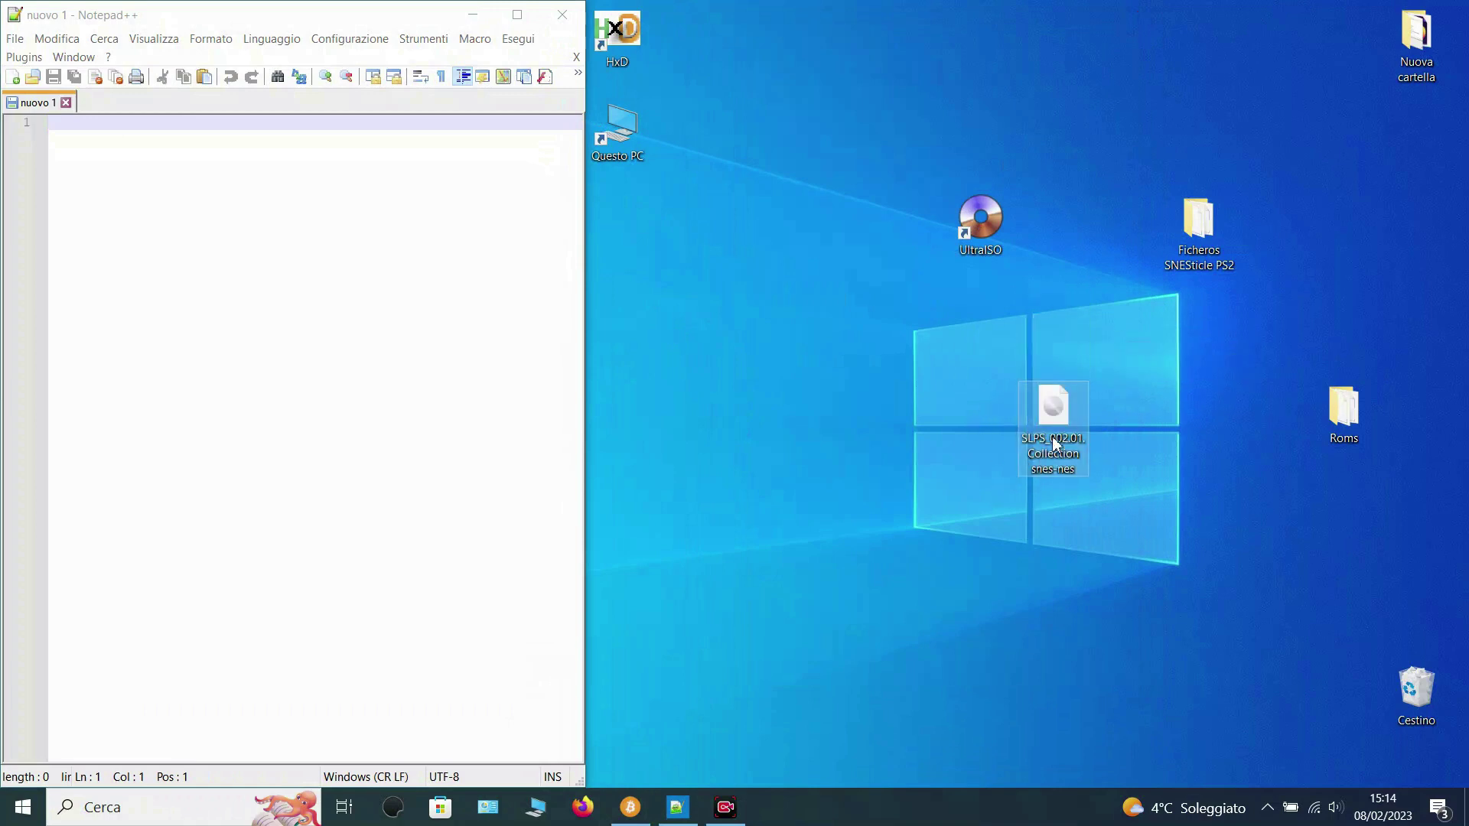
click(897, 403)
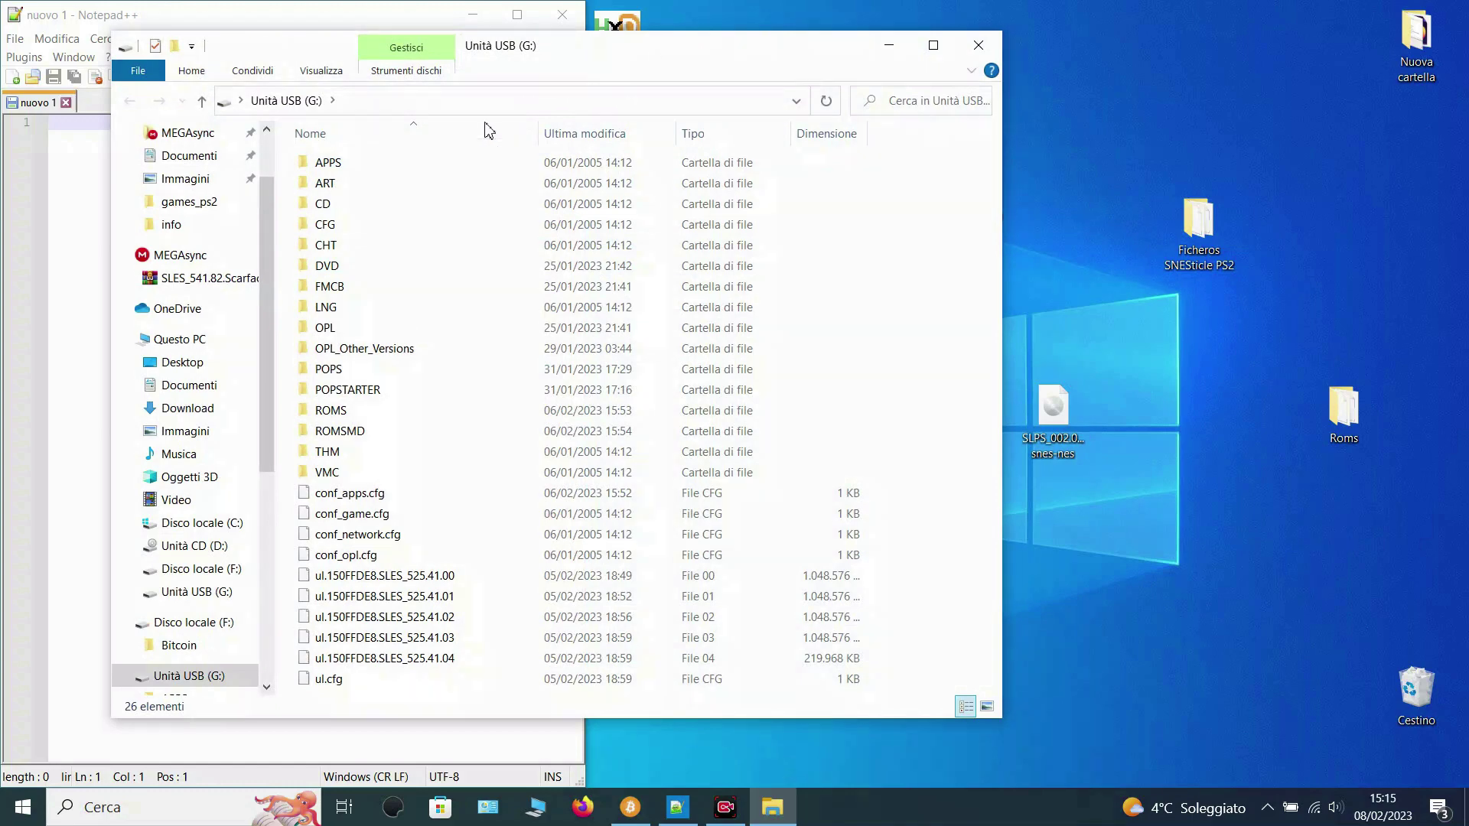
Copy the SLPS_002.01.Collection snes-nes image into the DVD folder of the USB drive (G:) and close the folder
double_click(389, 268)
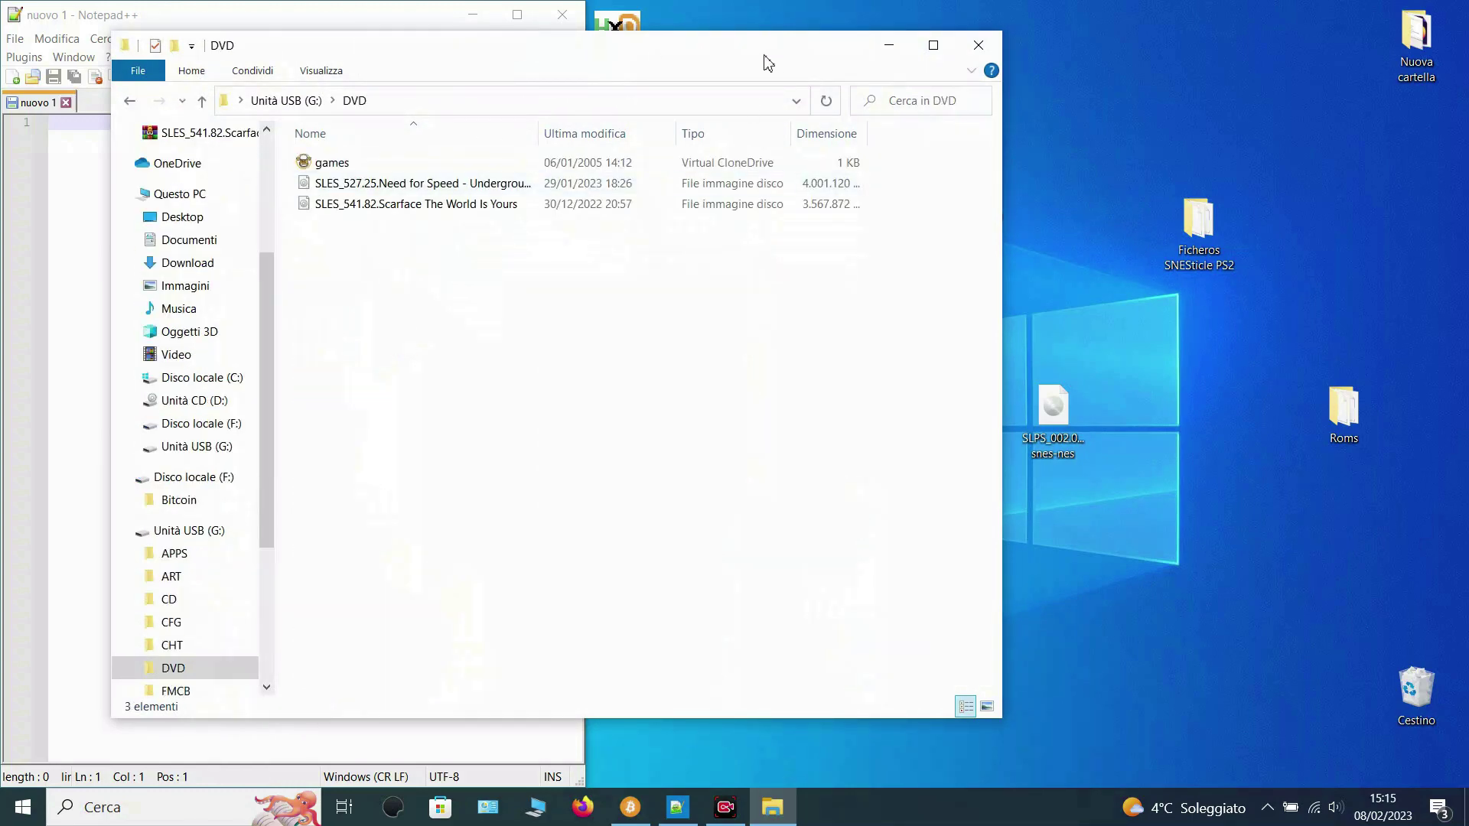
drag(725, 45, 672, 55)
drag(1080, 417, 669, 455)
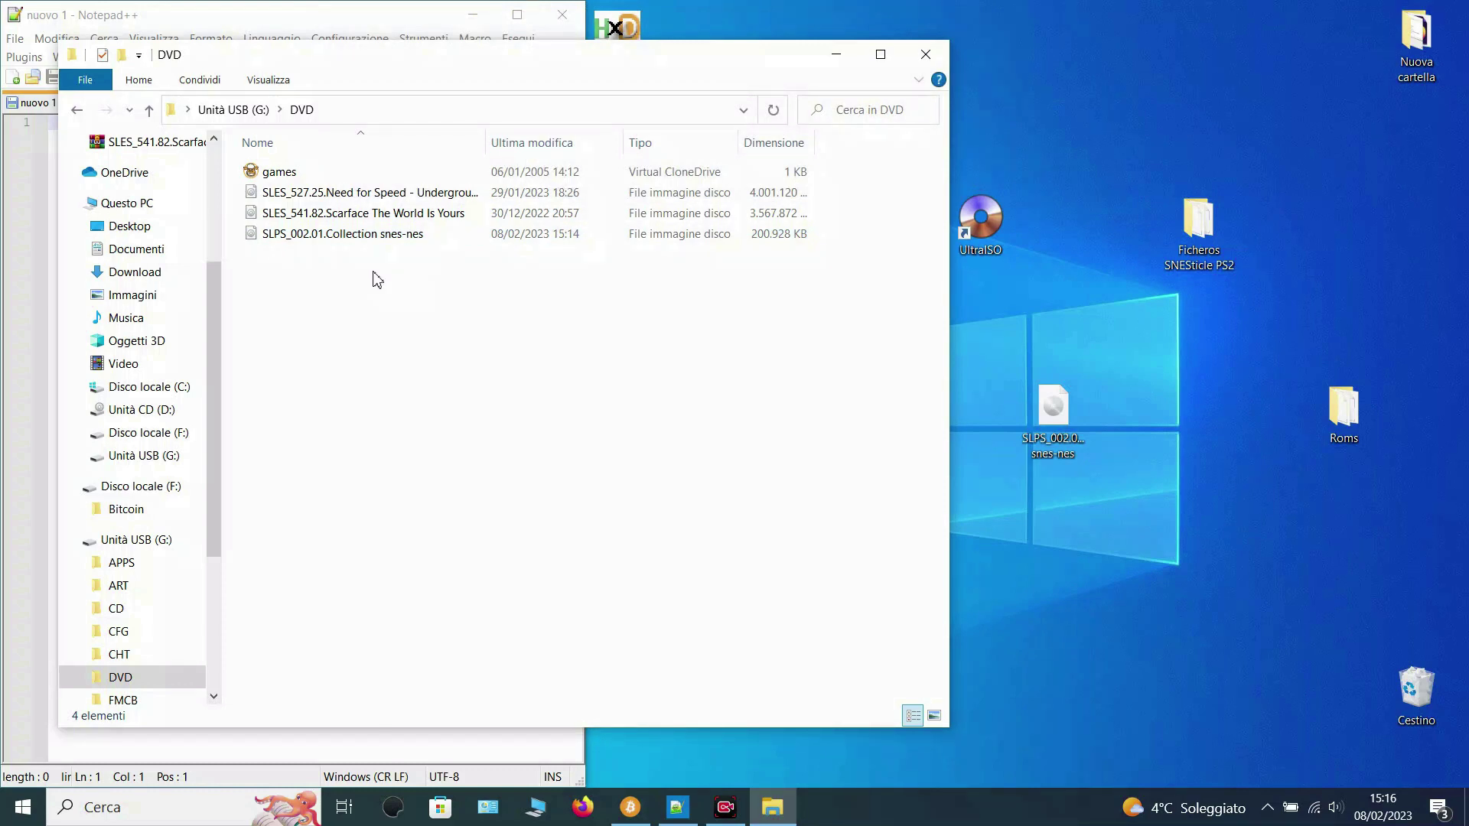
click(923, 69)
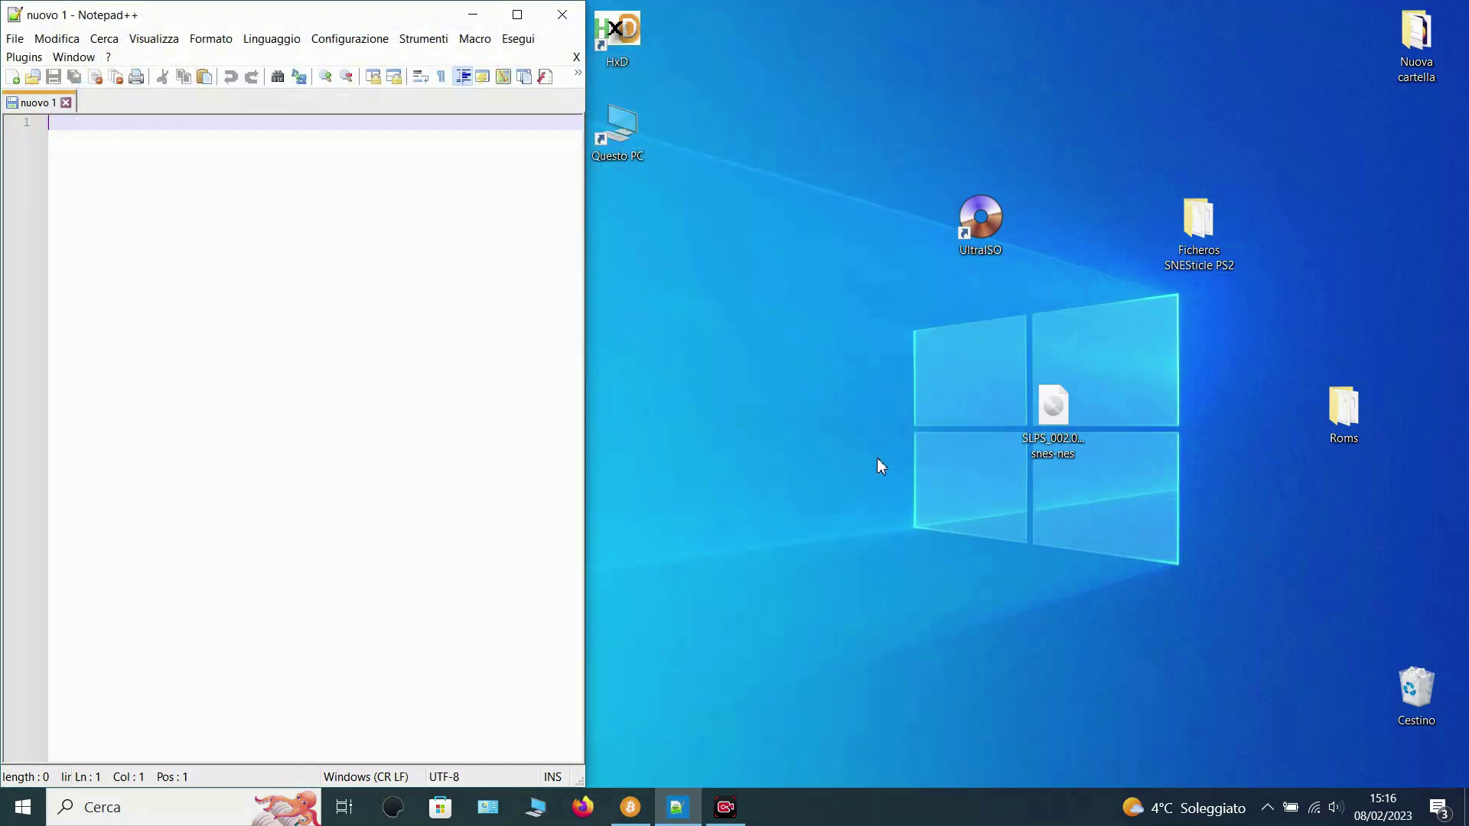
Open the Ficheros SNESticle PS2 folder beside Notepad++ and open its SYSTEM.CNF file in the editor
click(1200, 247)
double_click(1200, 252)
drag(581, 59, 1093, 100)
click(811, 389)
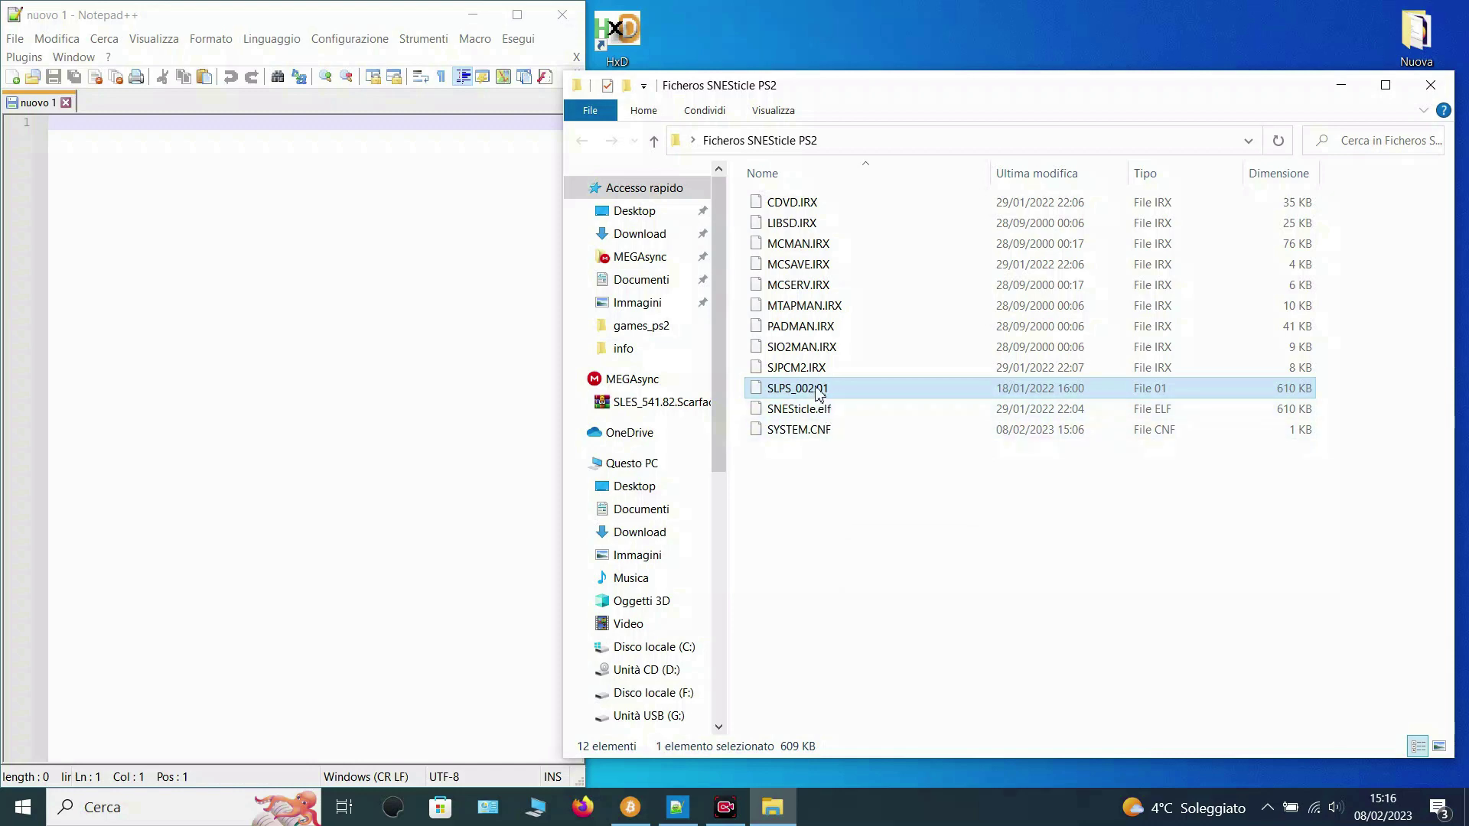
drag(811, 428, 401, 338)
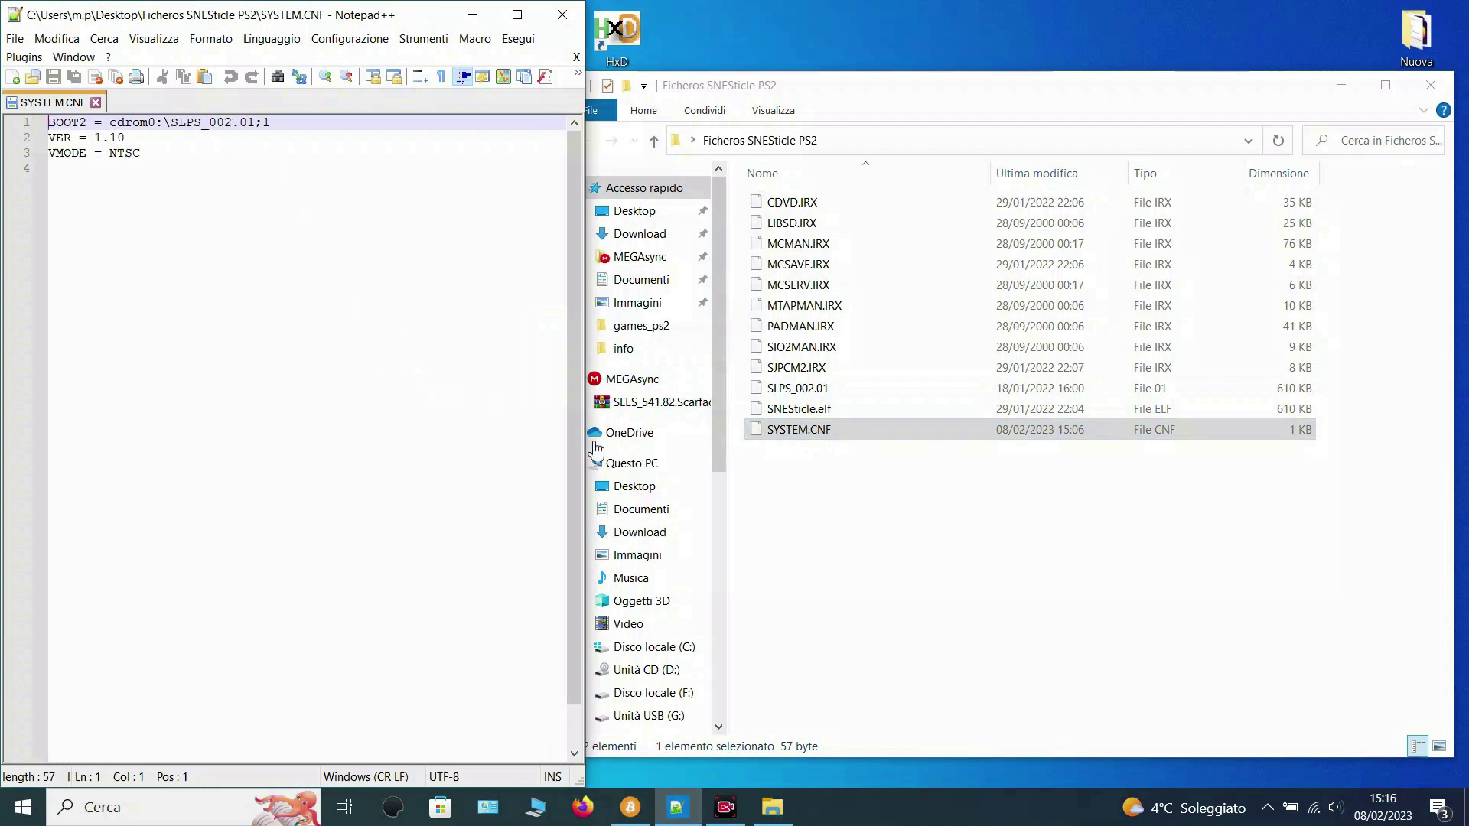
Rename the file SLPS_002.01 in Ficheros SNESticle PS2 to SLPS_002.02, accepting the extension change
click(834, 398)
click(835, 397)
click(834, 395)
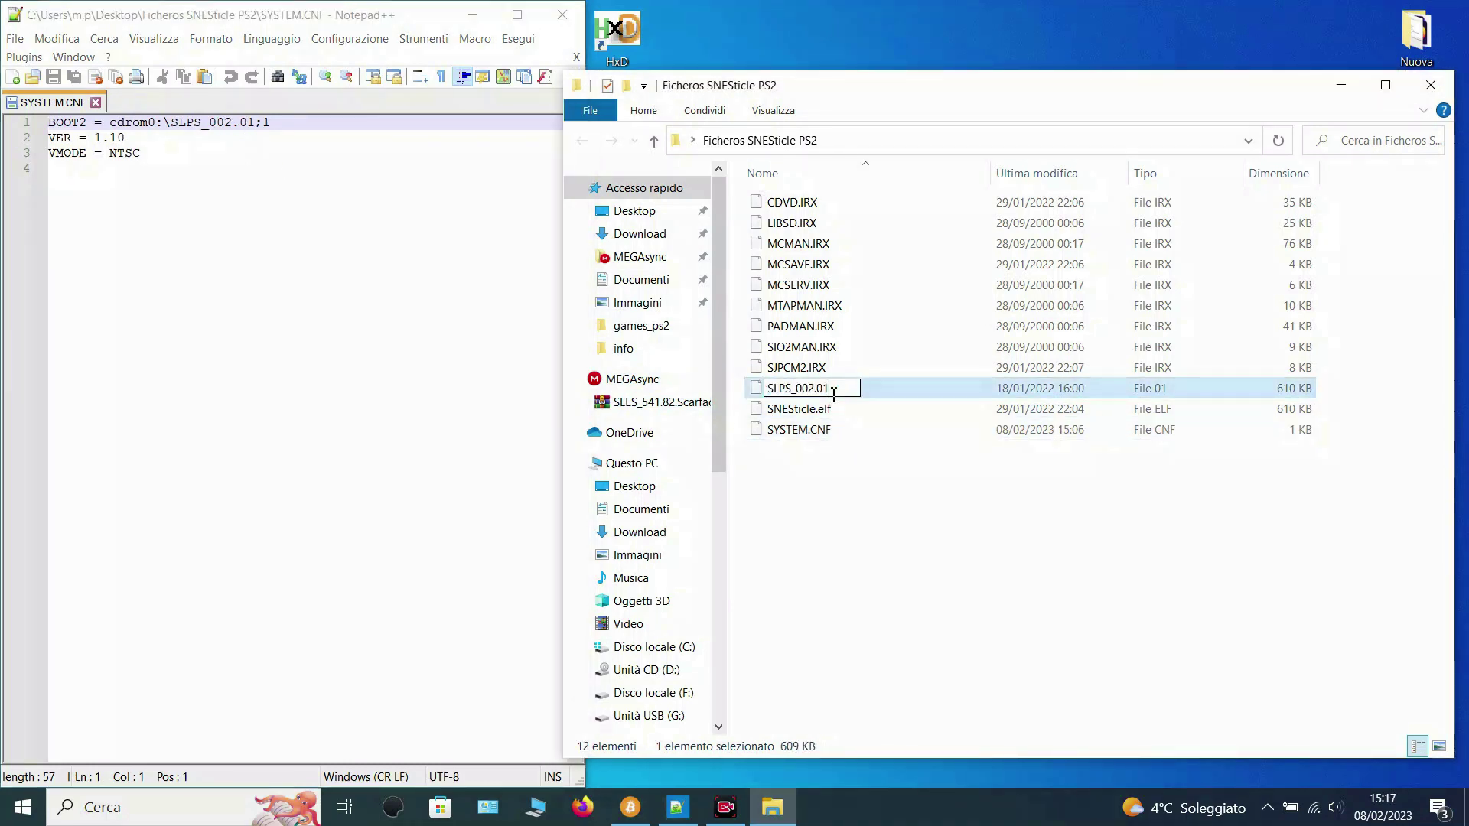
key(BackSpace)
text(2)
key(Return)
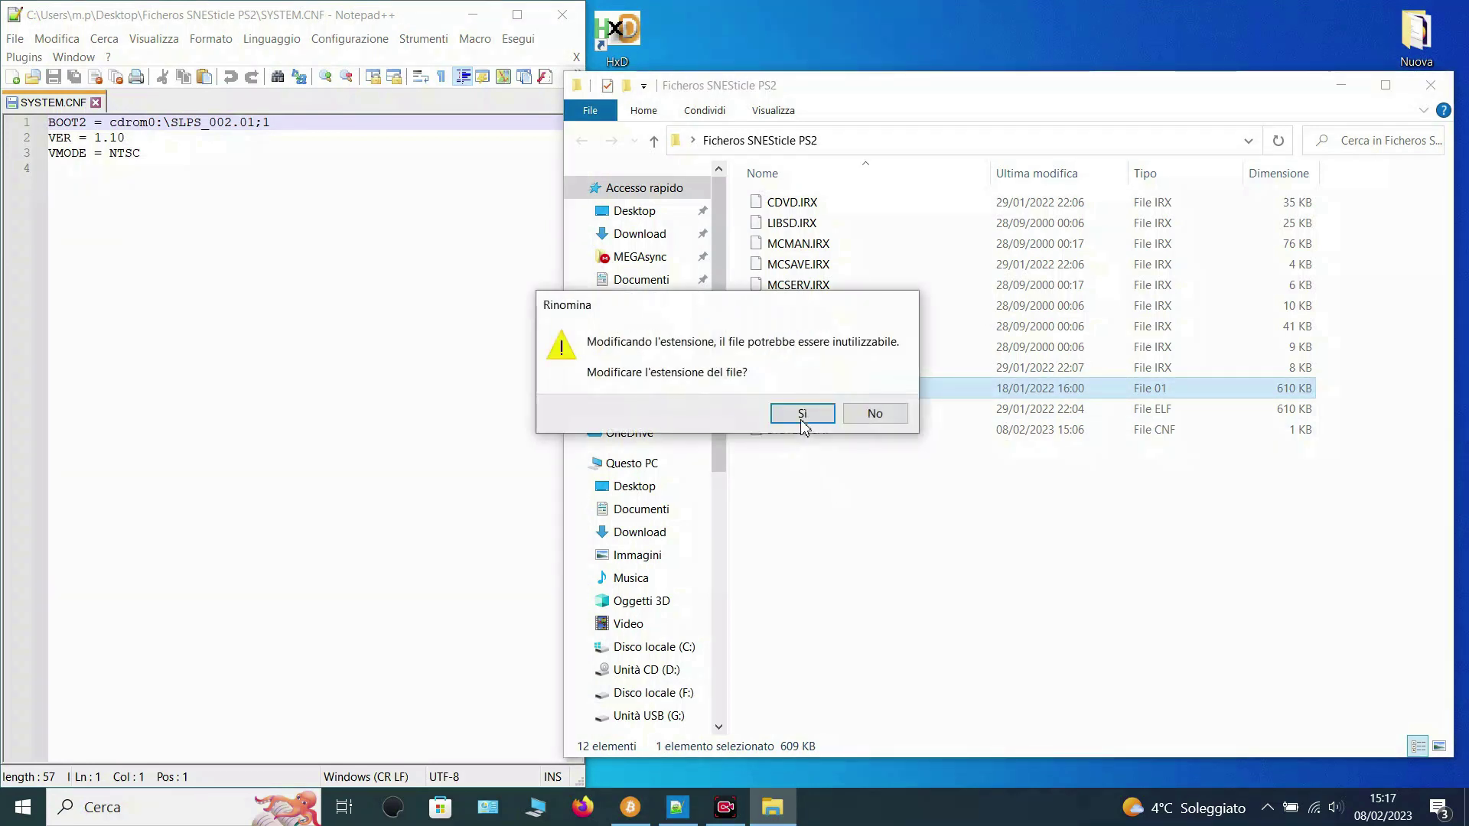
click(802, 414)
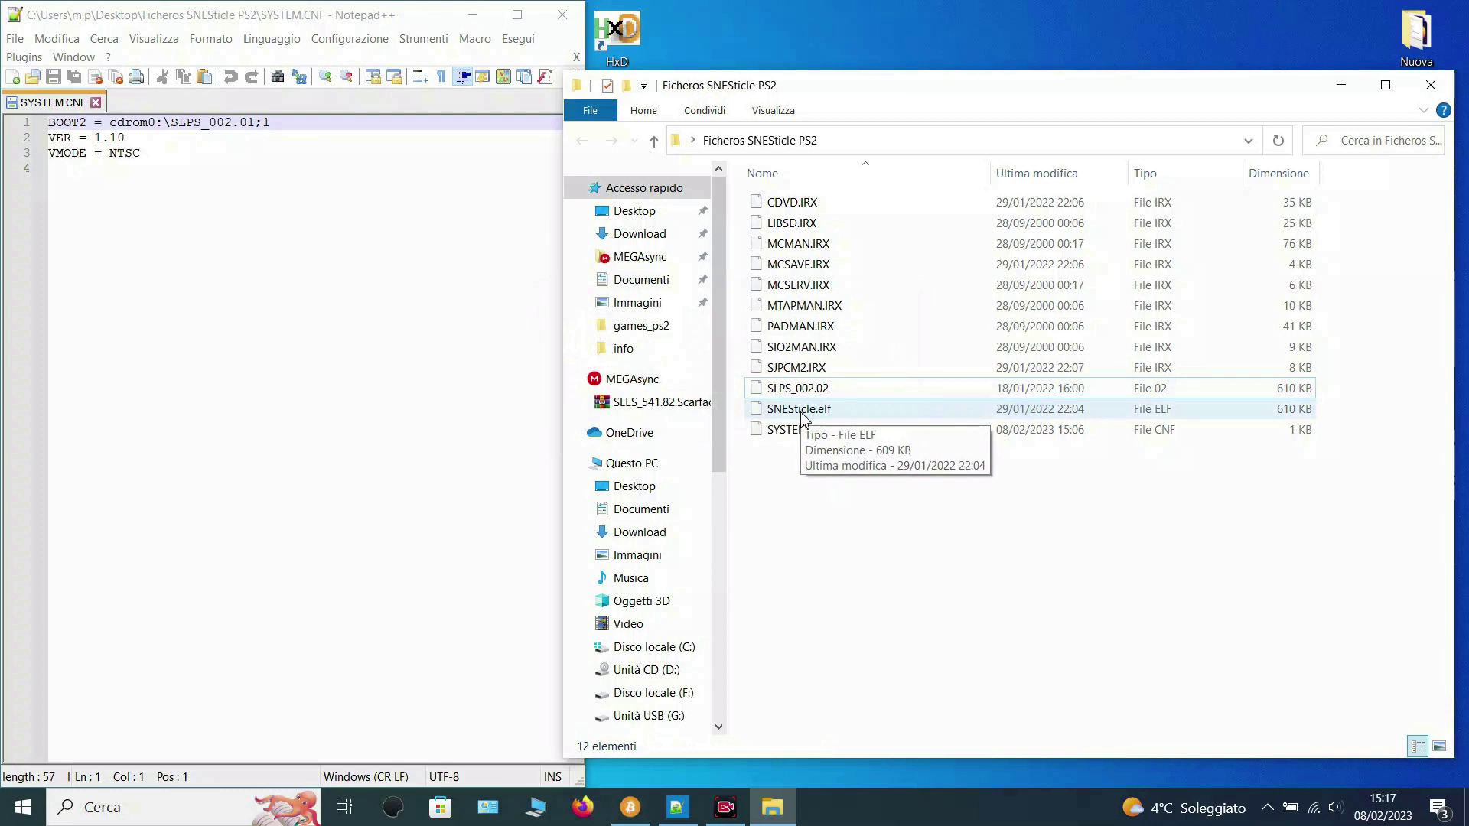
Change the BOOT2 line in SYSTEM.CNF to cdrom0:\SLPS_002.02;1 and save the file
click(255, 125)
key(BackSpace)
text(2)
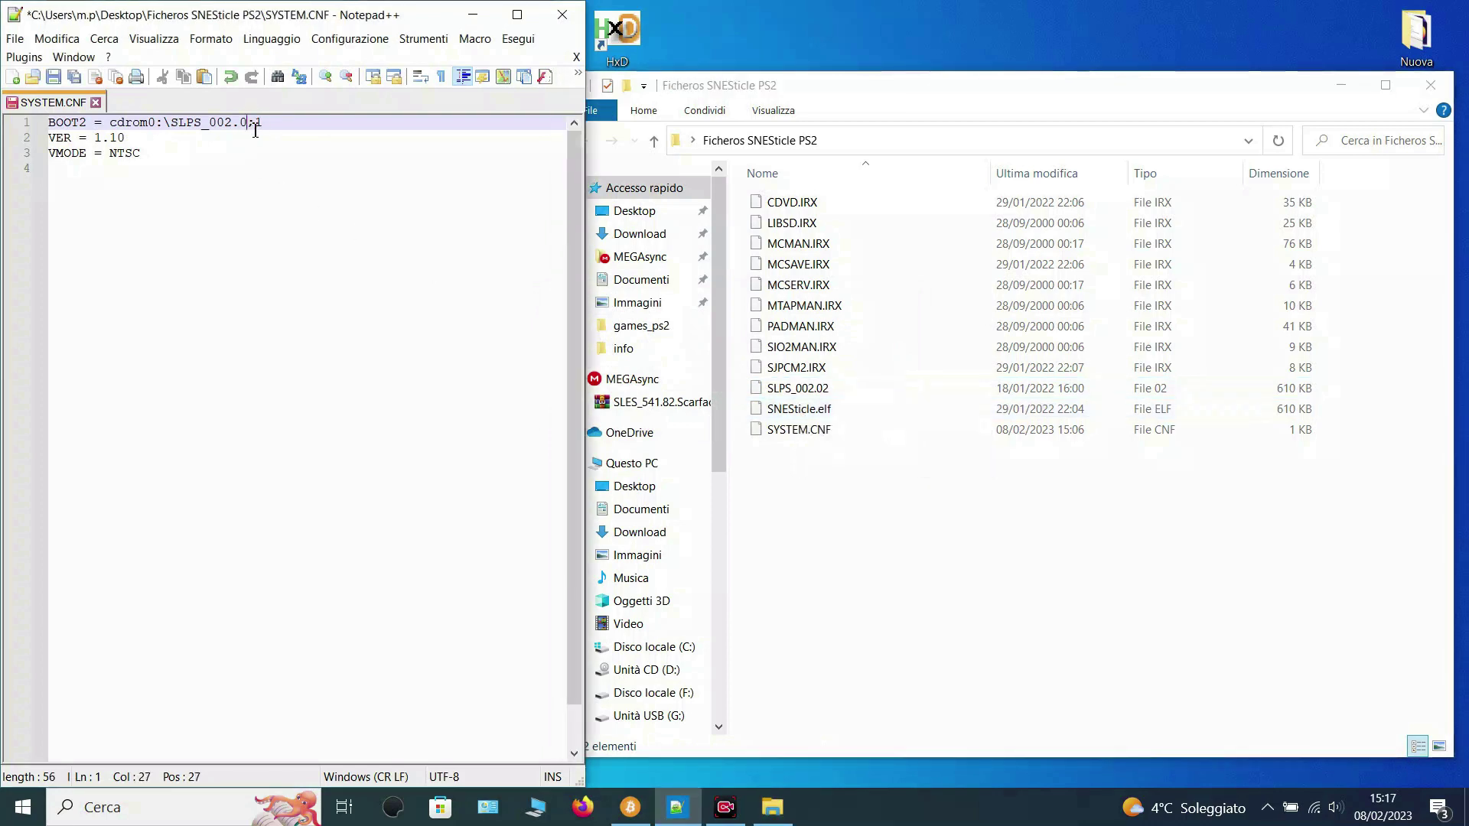
click(52, 77)
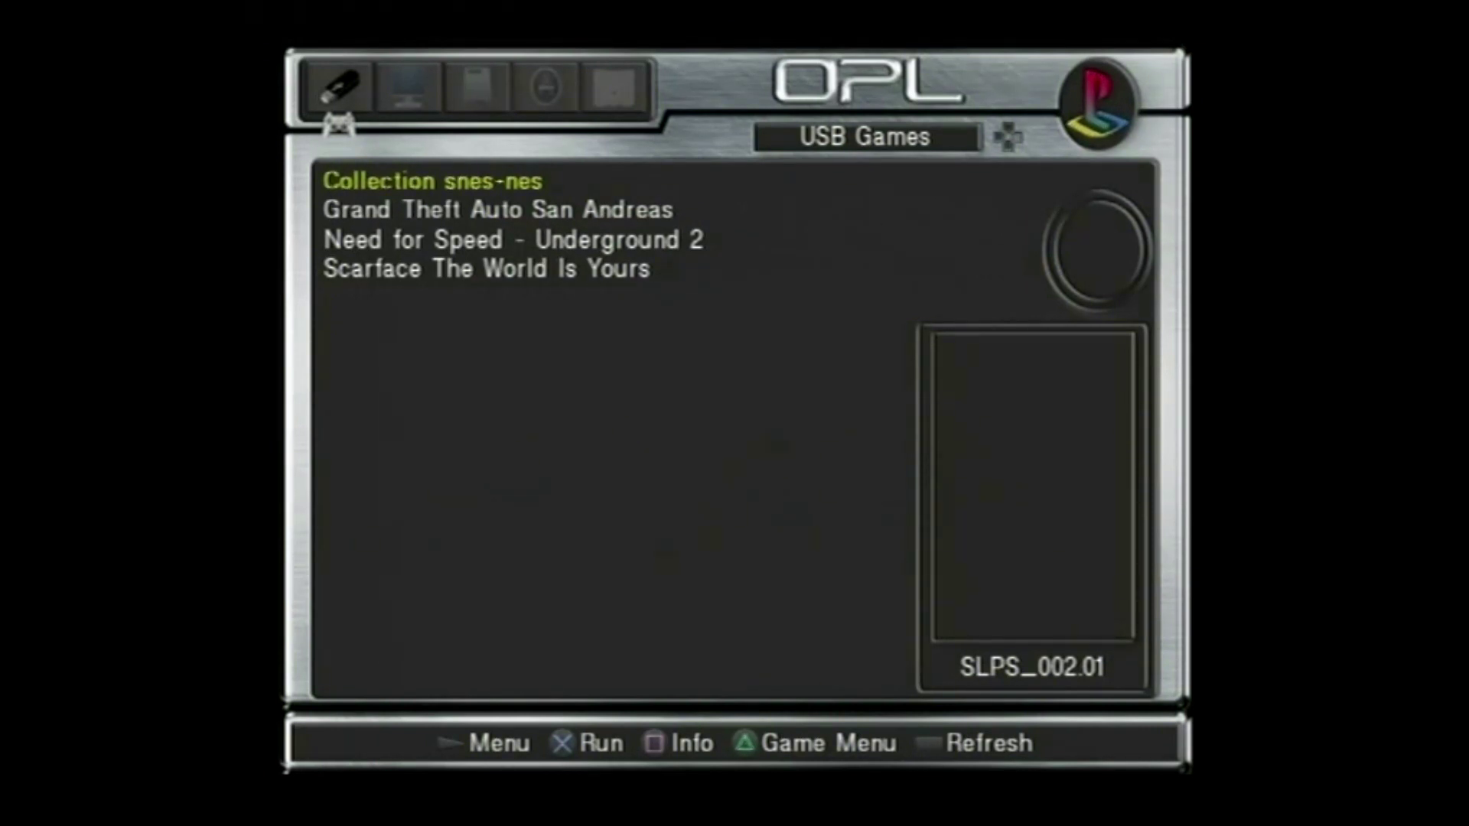
Switch to OPL on the PS2, run Collection snes-nes from the USB games and open cdfs:/ROMS in SNESticle
key(Return)
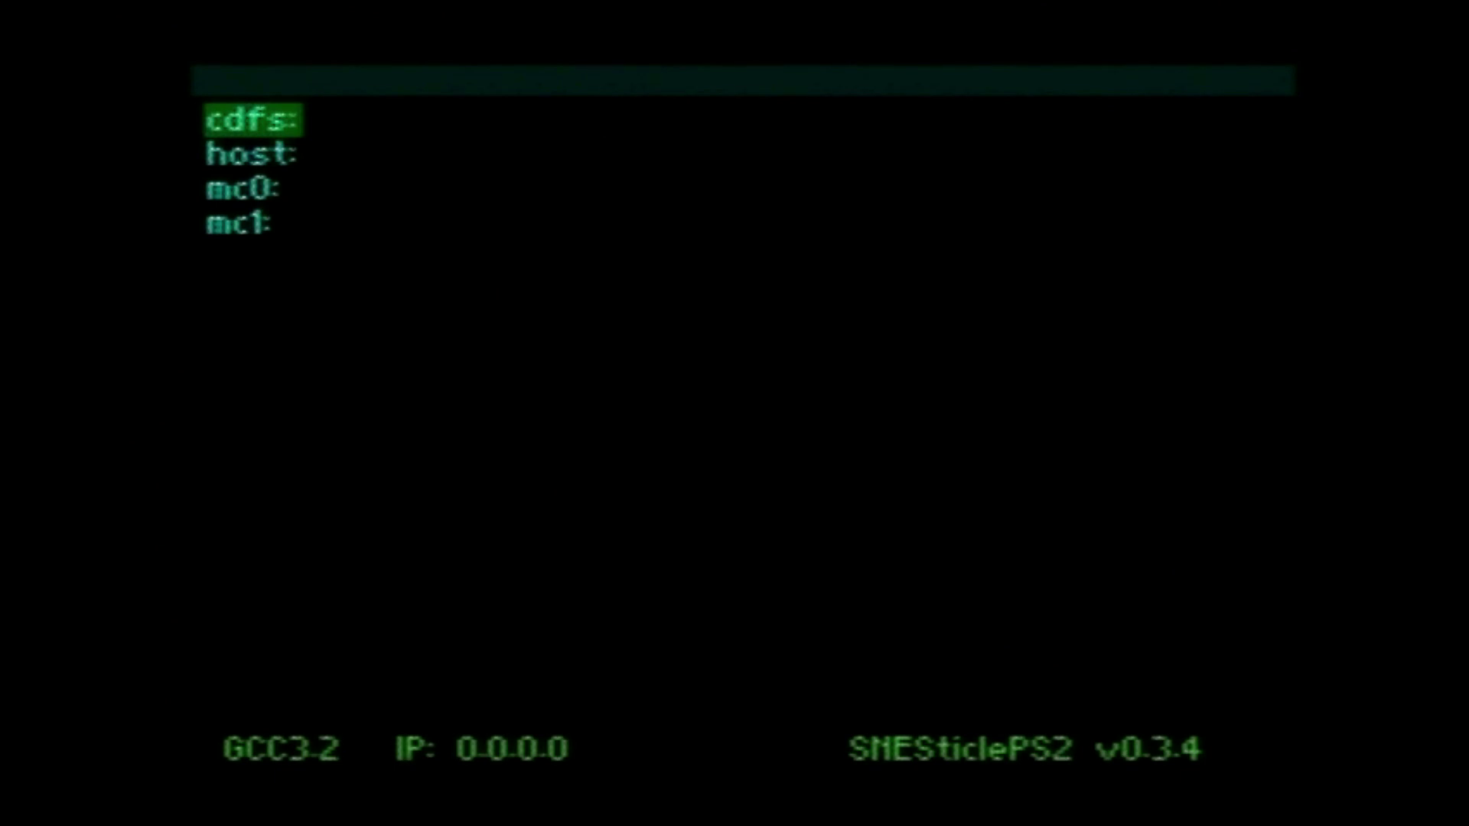
key(Return)
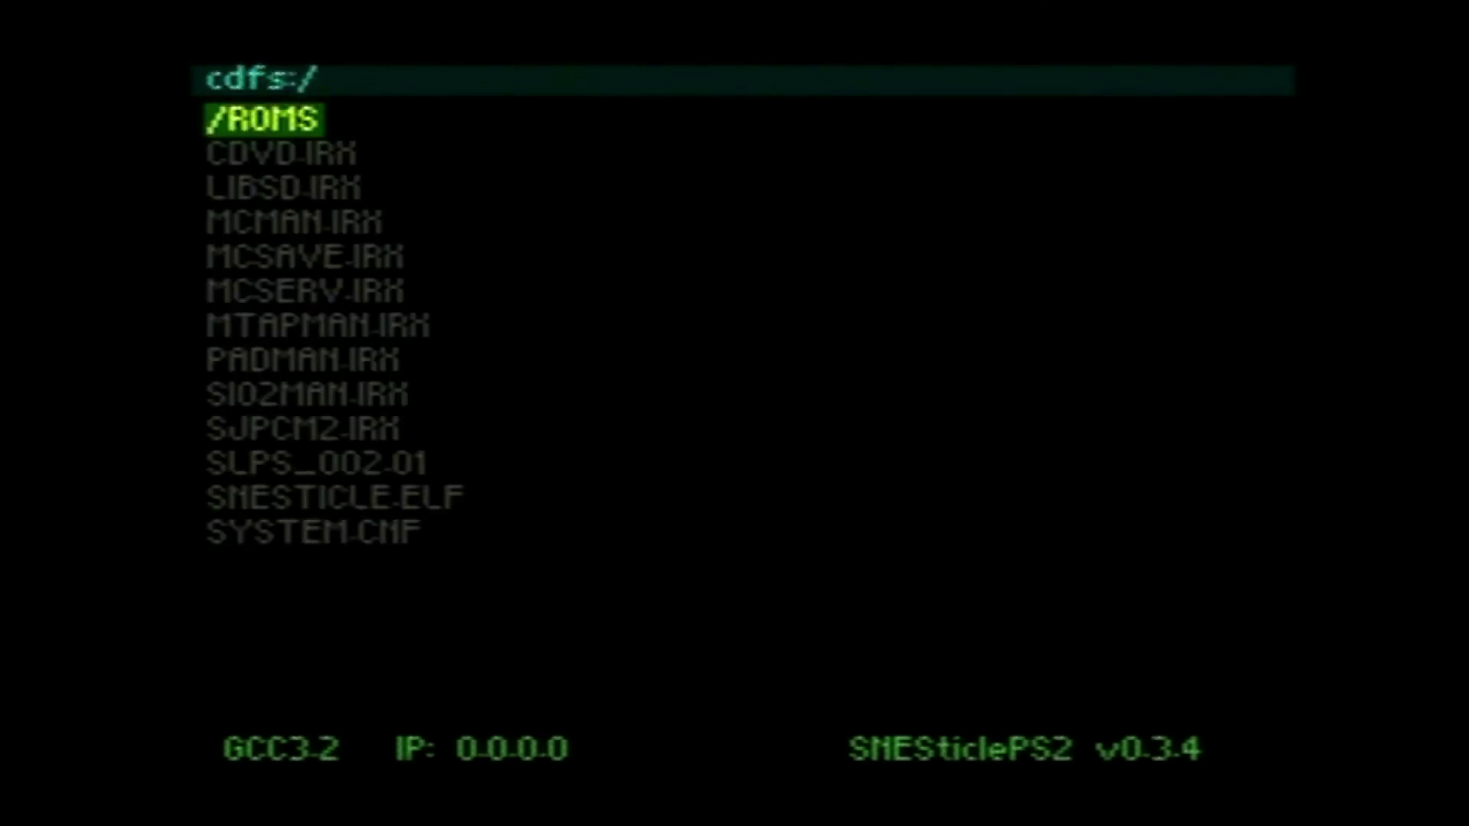
key(Return)
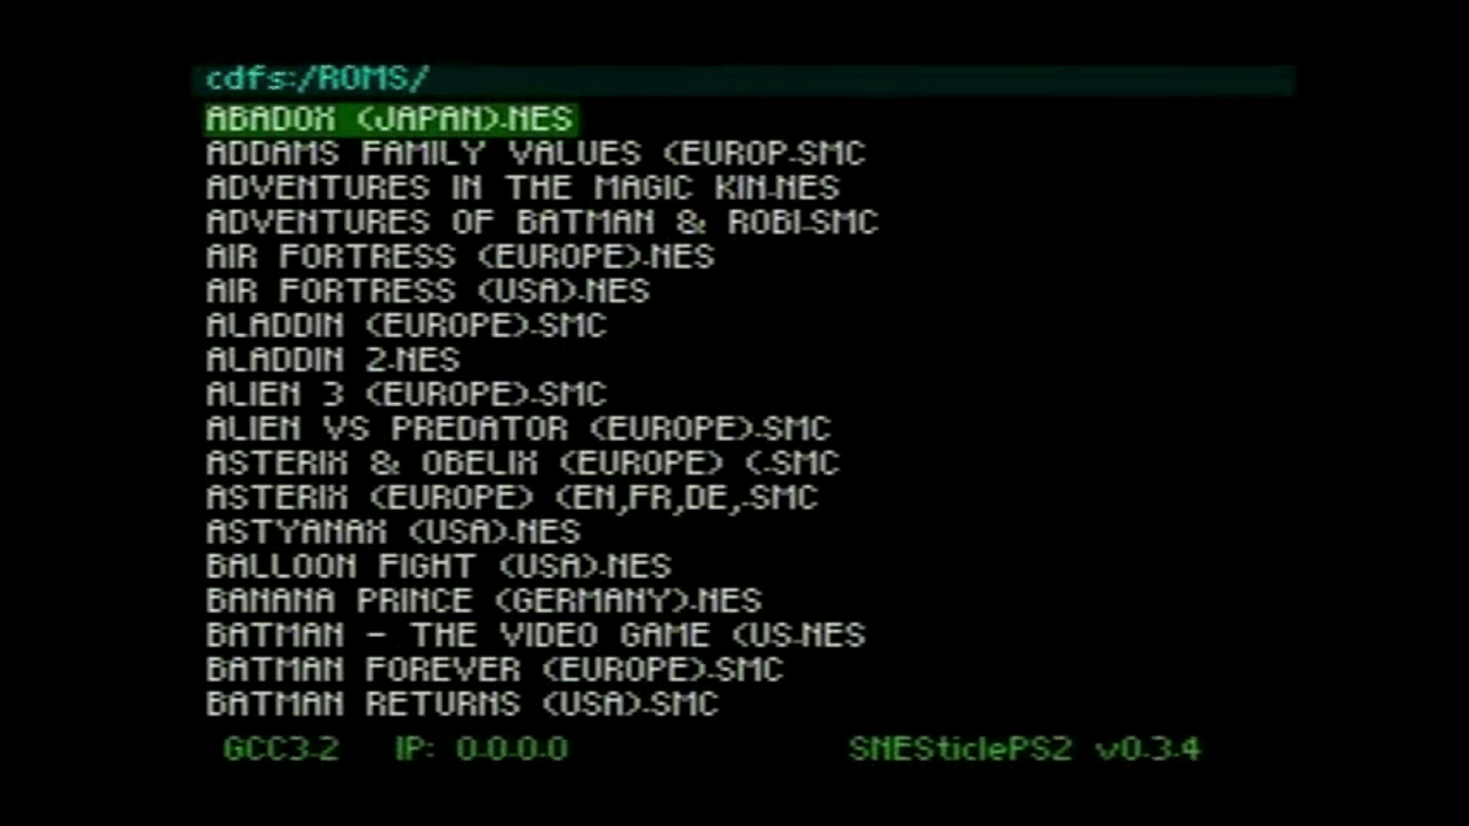
Browse down through the NES and SMC titles in the ROMS list as far as POPEYE (WORLD) (REV A).NES
key(Down)
key(Down)
key(Down)
key(Down)
key(Down)
key(Down)
key(Down)
key(Down)
key(Down)
key(Down)
key(Down)
key(Down)
key(Down)
key(Down)
key(Down)
key(Down)
key(Down)
key(Down)
key(Down)
key(Down)
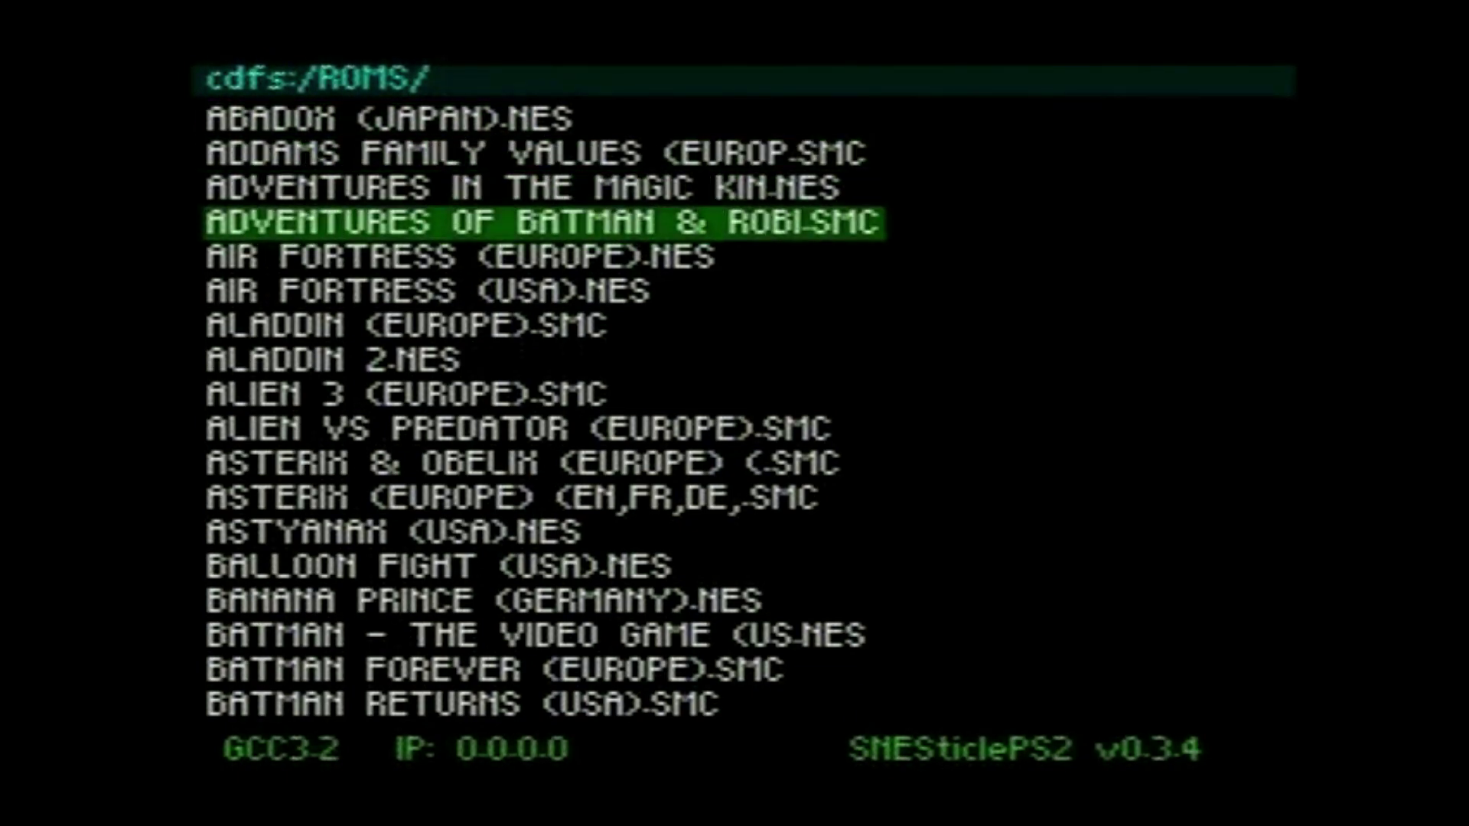
key(Down)
key(Down)
key(Down)
key(Down)
key(Down)
key(Down)
key(Down)
key(Down)
key(Down)
key(Down)
key(Down)
key(Down)
key(Down)
key(Down)
key(Down)
key(Down)
key(Down)
key(Down)
key(Down)
key(Down)
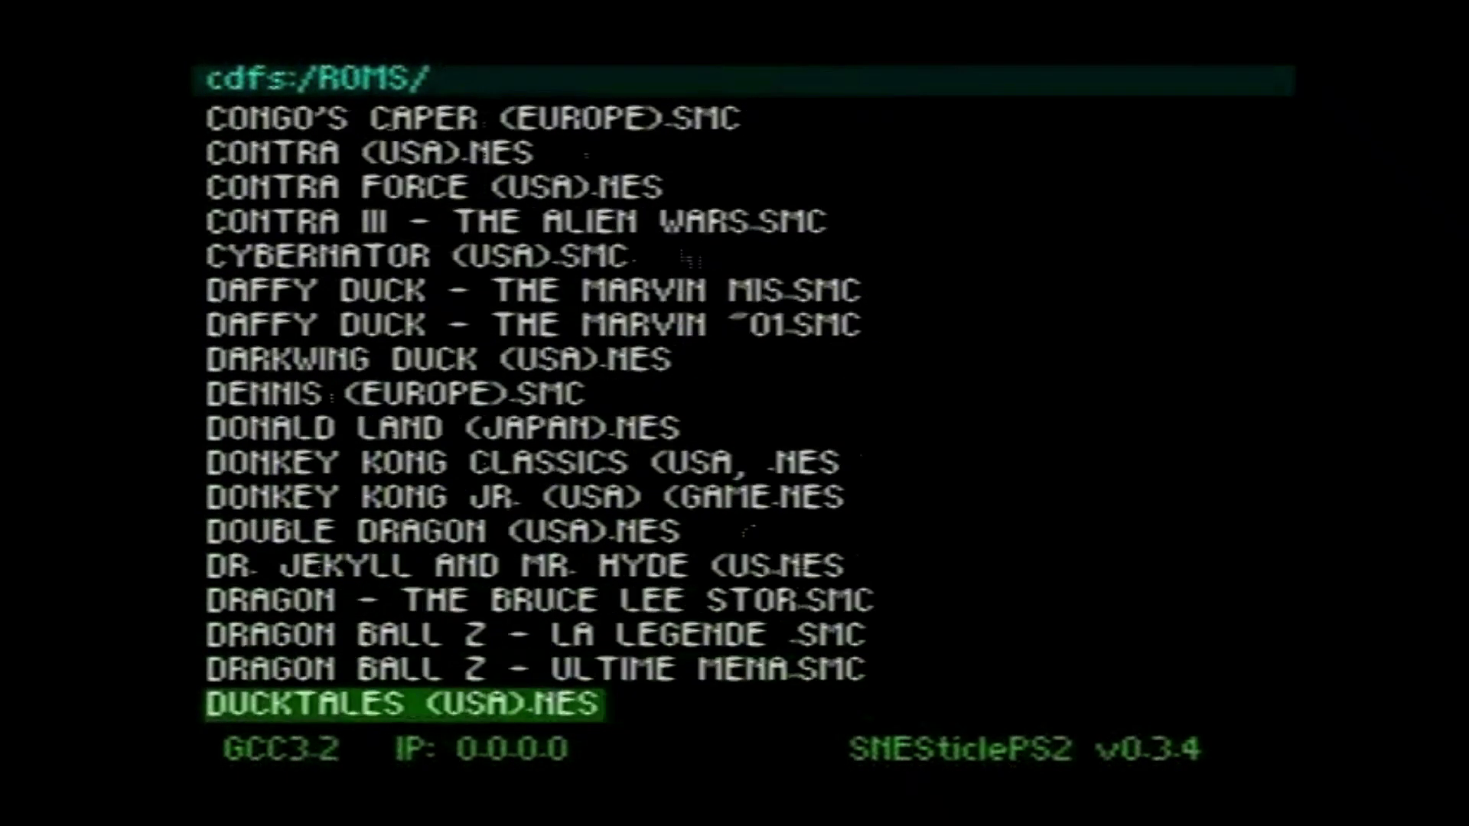
key(Down)
key(Down)
key(Down)
key(Down)
key(Down)
key(Down)
key(Up)
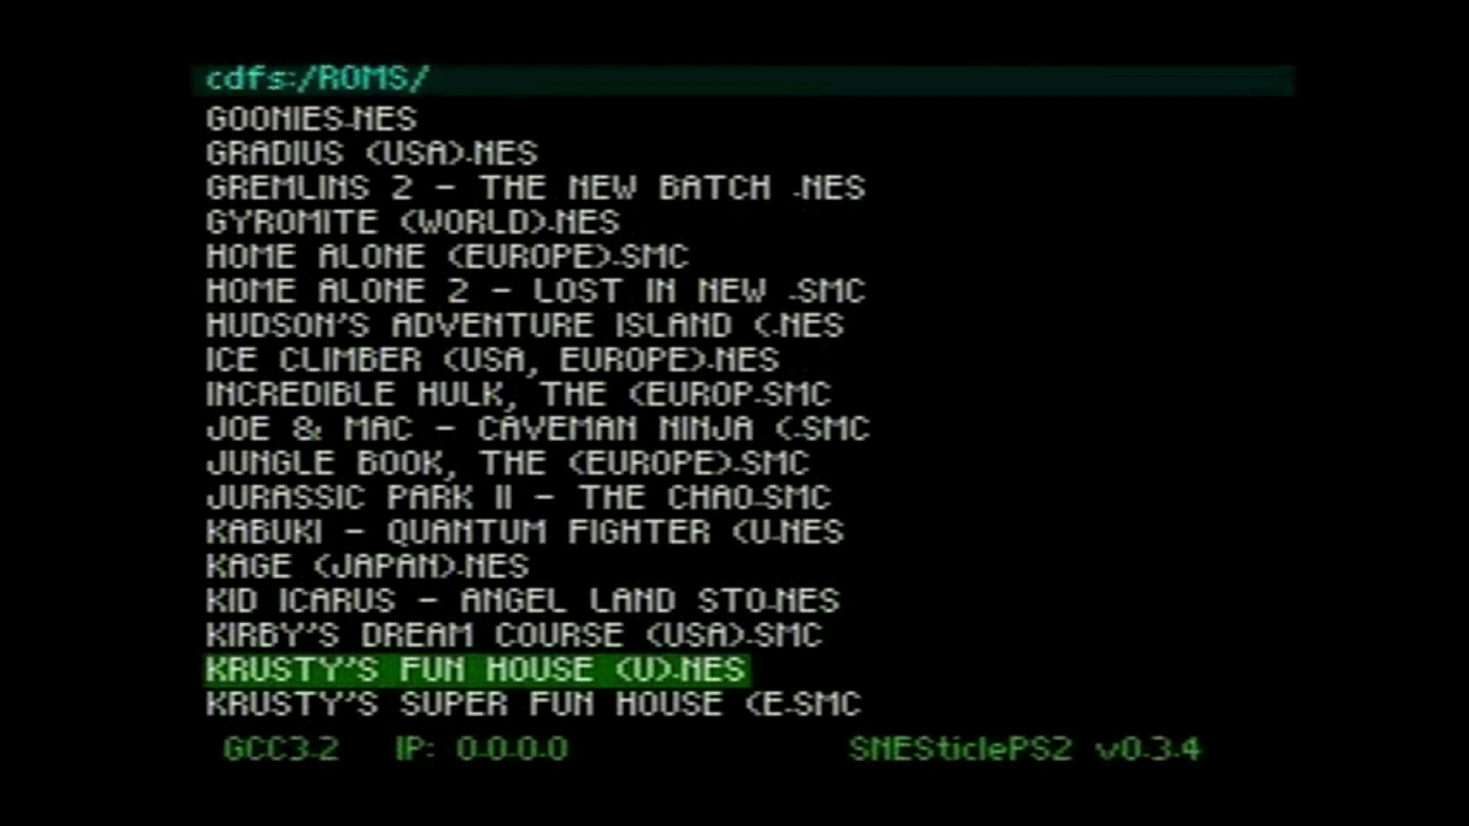
key(Down)
key(Down)
key(Down)
key(Down)
key(Down)
key(Down)
key(Down)
key(Down)
key(Down)
key(Down)
key(Down)
key(Down)
key(Down)
key(Down)
key(Down)
key(Down)
key(Down)
key(Down)
key(Down)
key(Down)
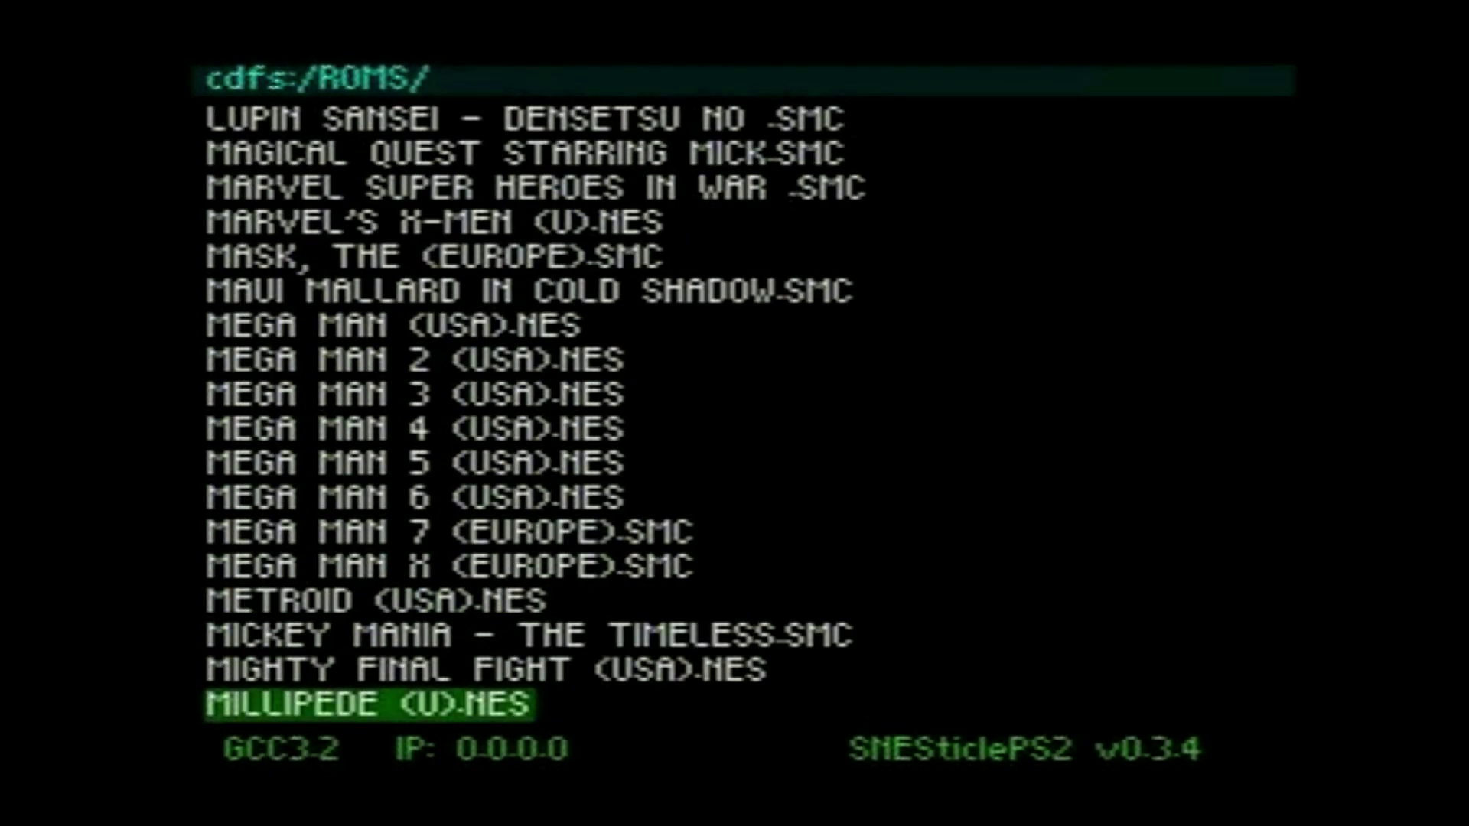
key(Down)
key(Down)
key(Down)
key(Down)
key(Down)
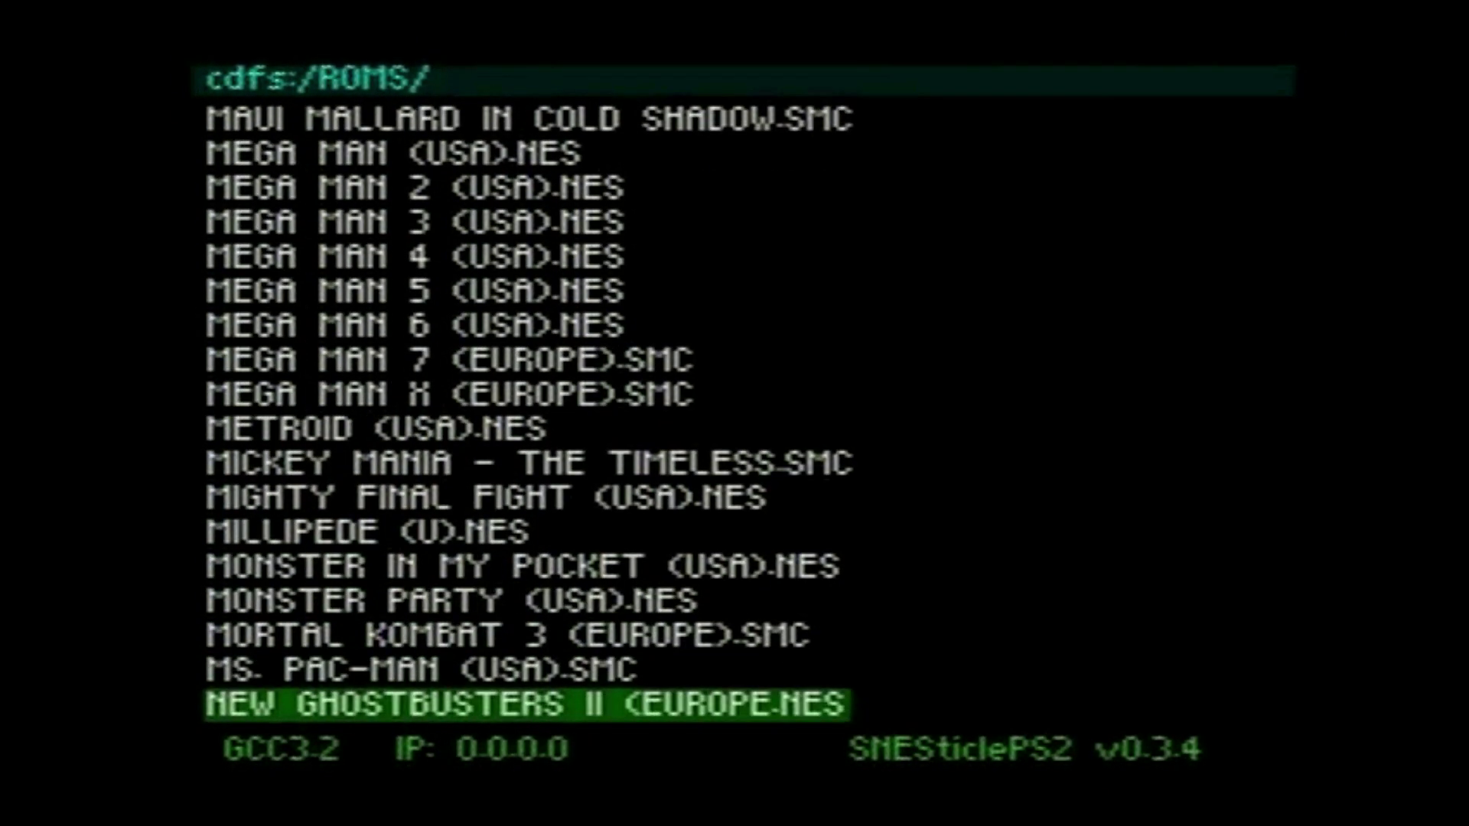
key(Down)
key(Down)
key(Down)
key(Down)
key(Down)
key(Down)
key(Down)
key(Down)
key(Down)
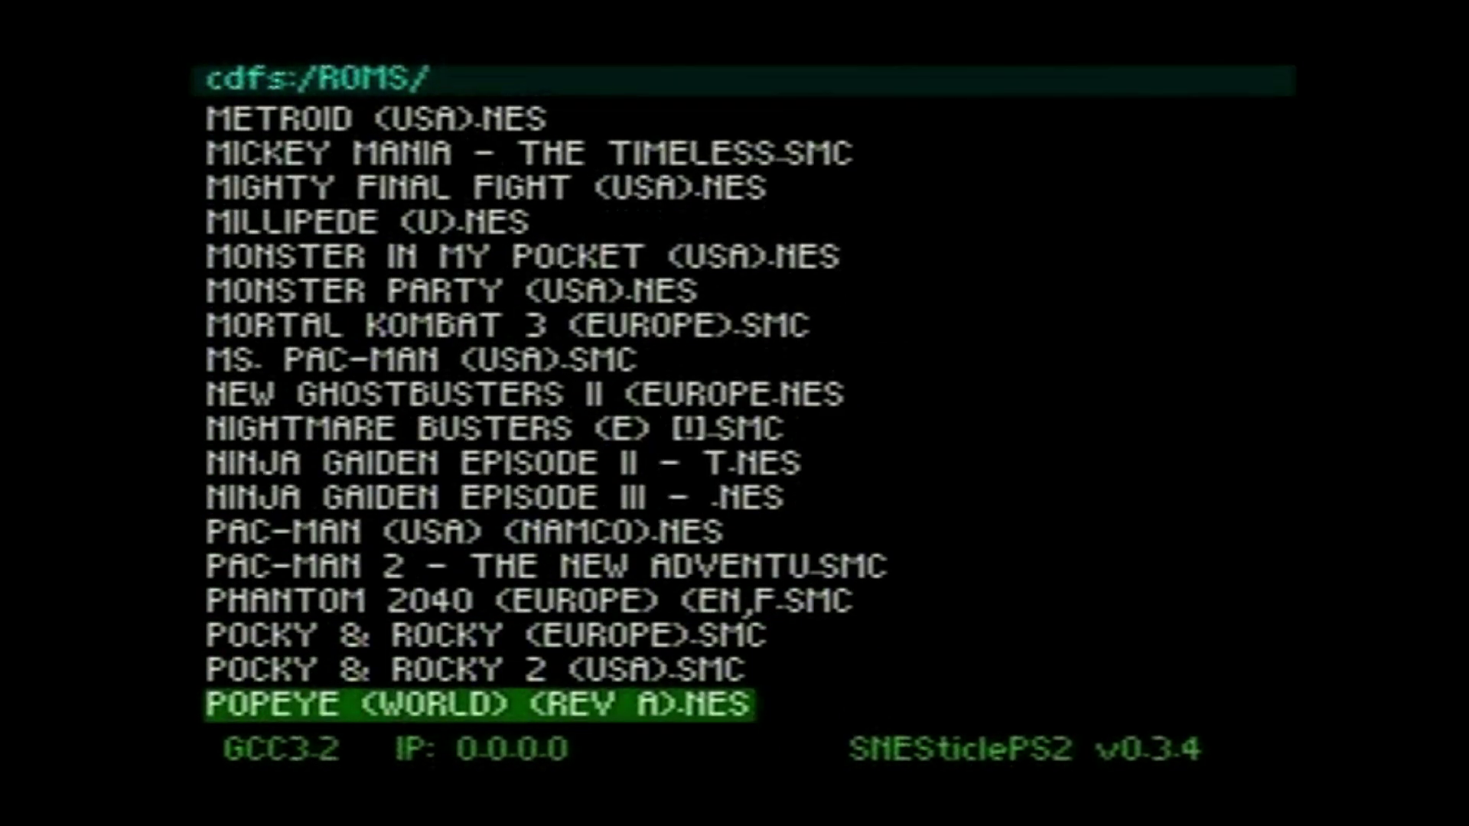
Go back up the ROMS list to the Mega Man titles and launch MEGA MAN X (EUROPE).SMC
key(Up)
key(Up)
key(Up)
key(Up)
key(Up)
key(Up)
key(Up)
key(Up)
key(Up)
key(Up)
key(Up)
key(Up)
key(Up)
key(Up)
key(Up)
key(Up)
key(Up)
key(Up)
key(Up)
key(Up)
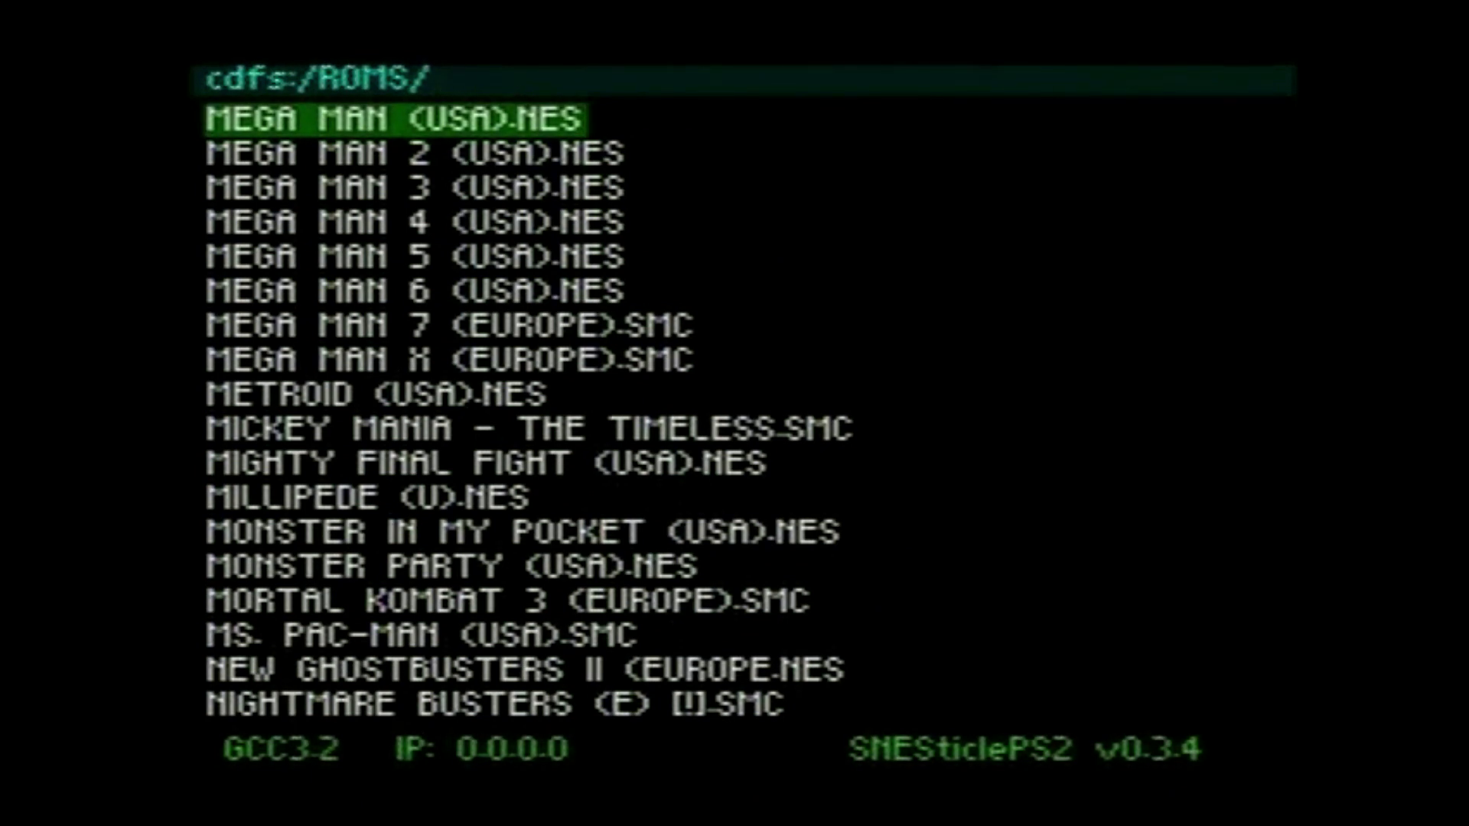
key(Up)
key(Down)
key(Down)
key(Down)
key(Down)
key(Down)
key(Down)
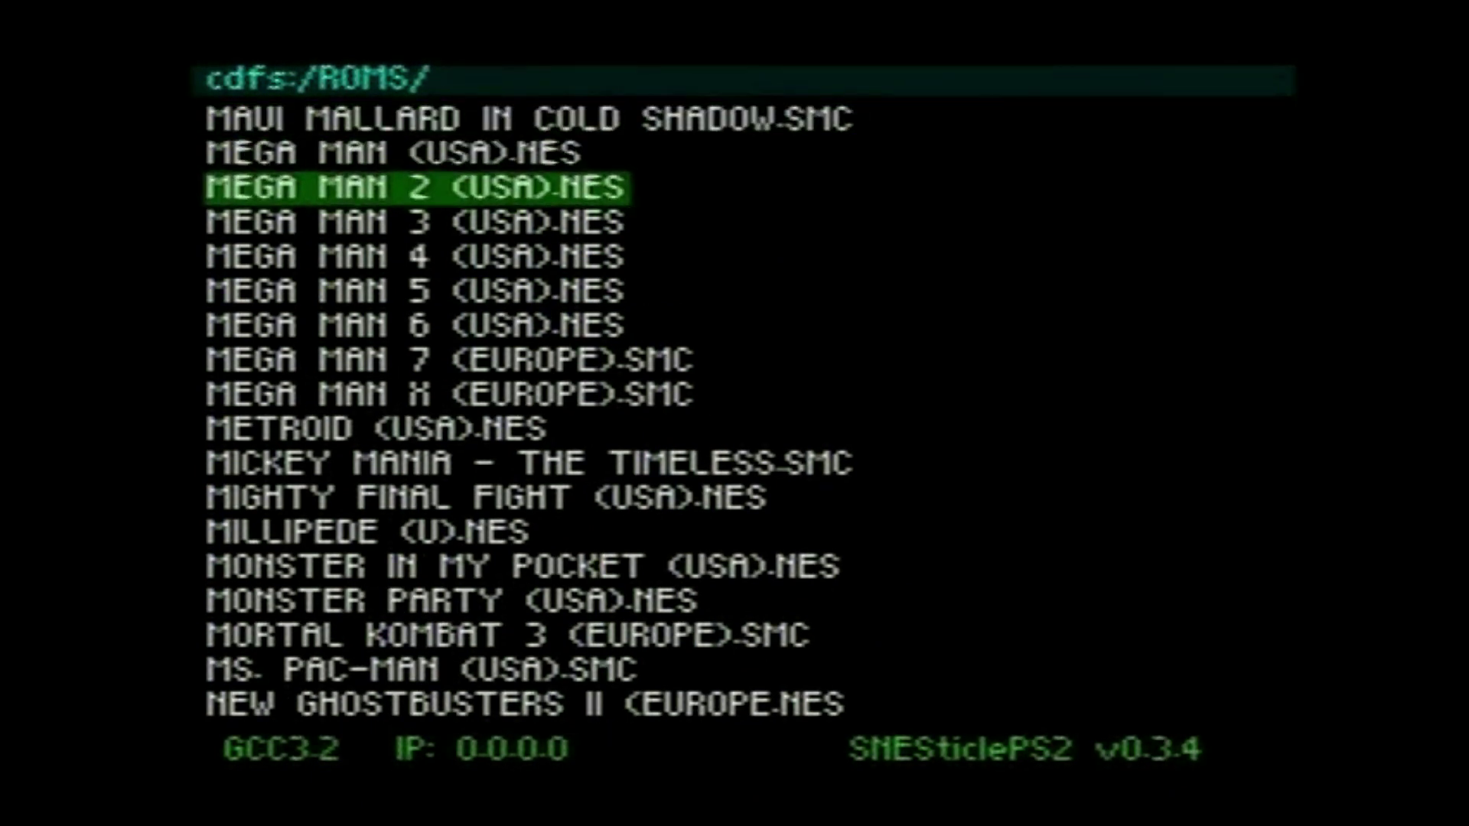
key(Down)
key(Down)
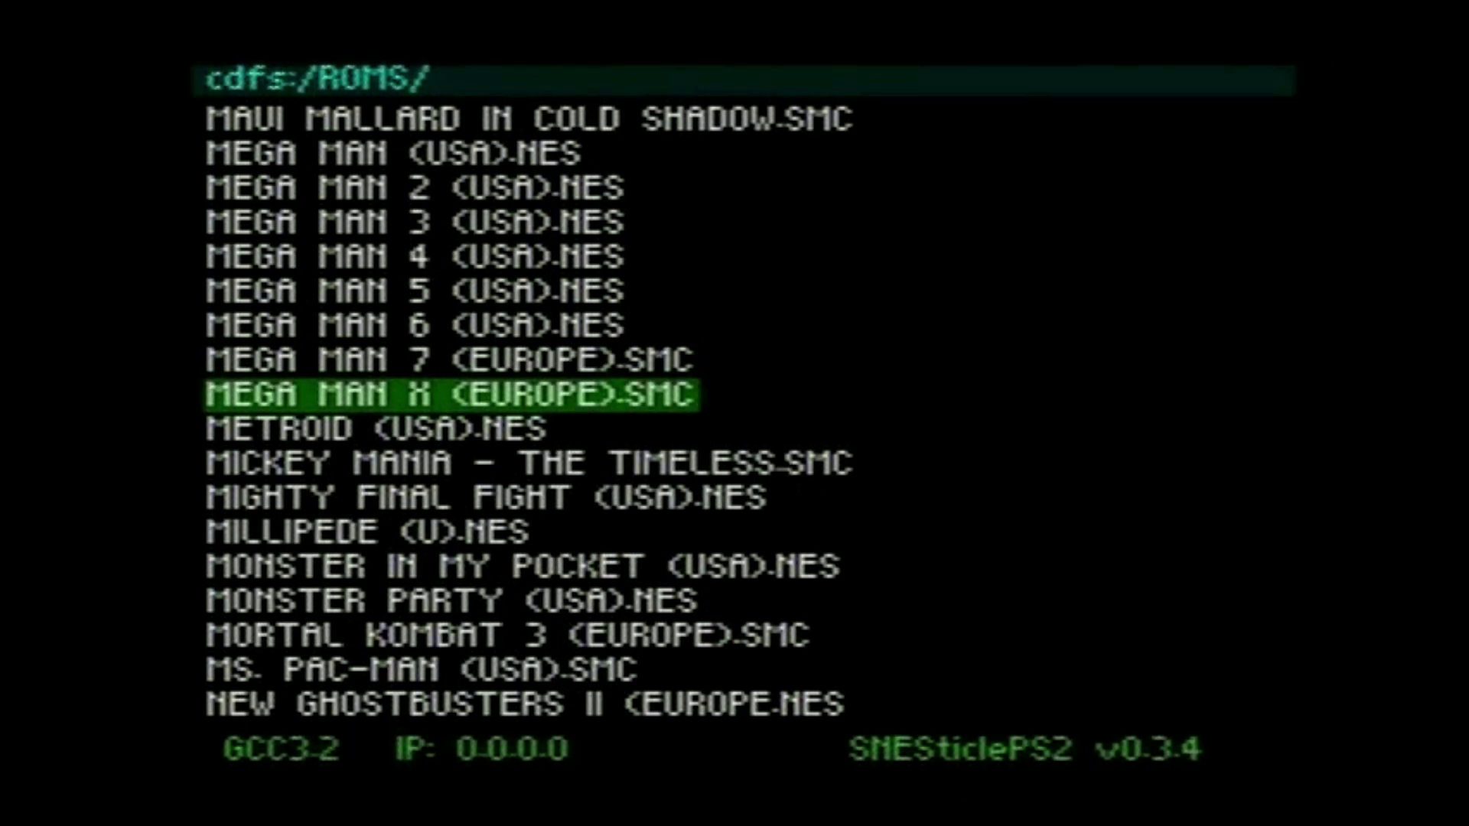
key(Return)
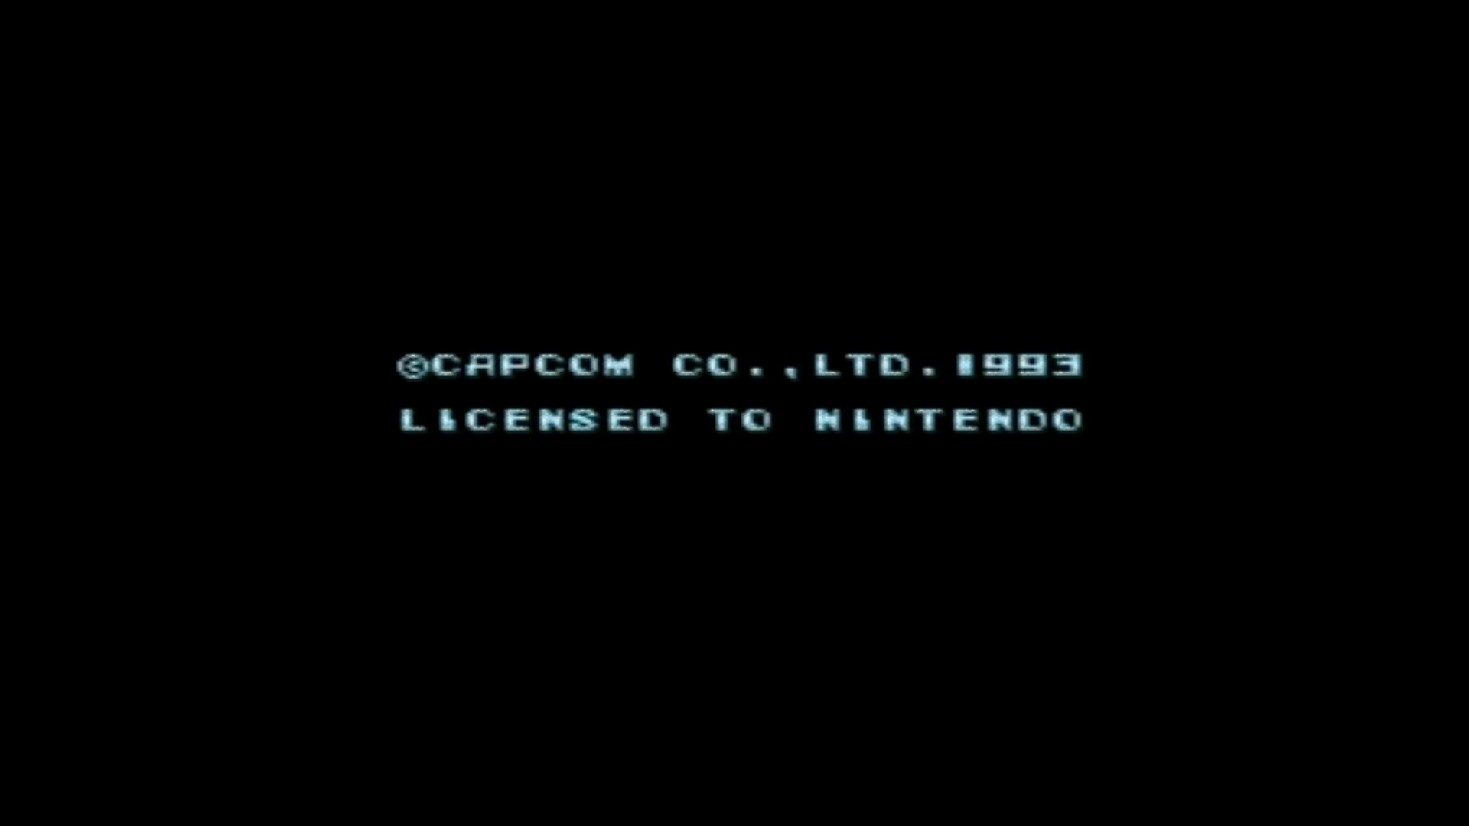